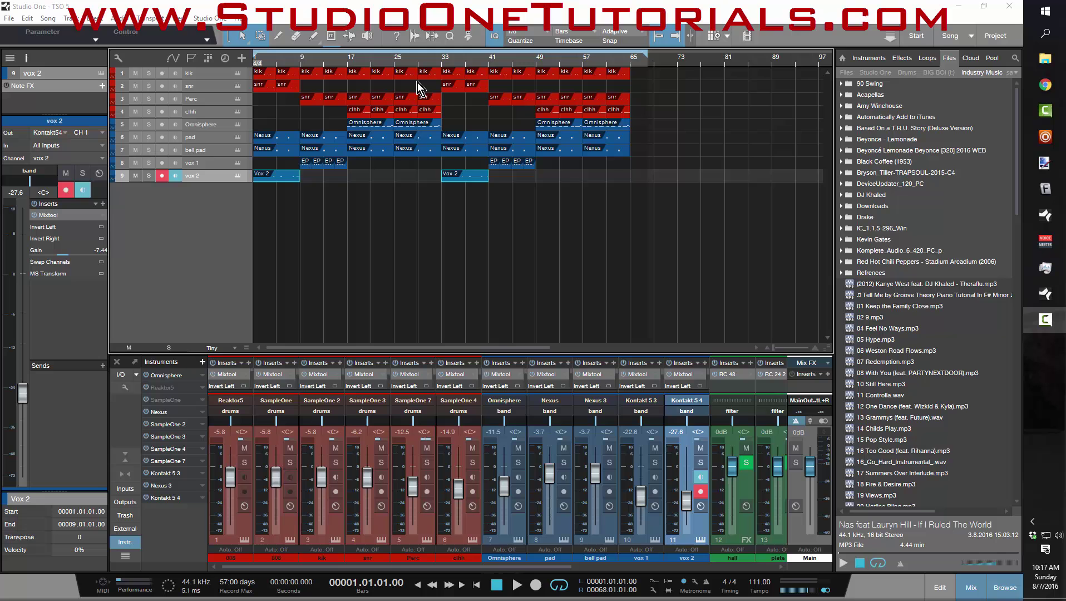
Rename the EP parts on the vox 1 track to 'vox'
drag(577, 162, 292, 168)
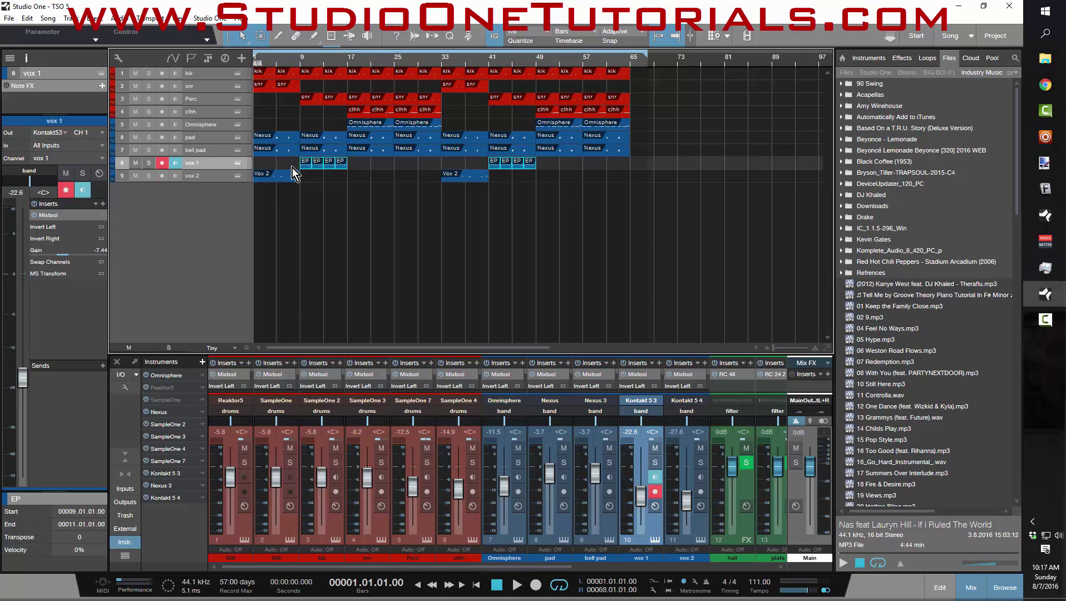
key(shift+Return)
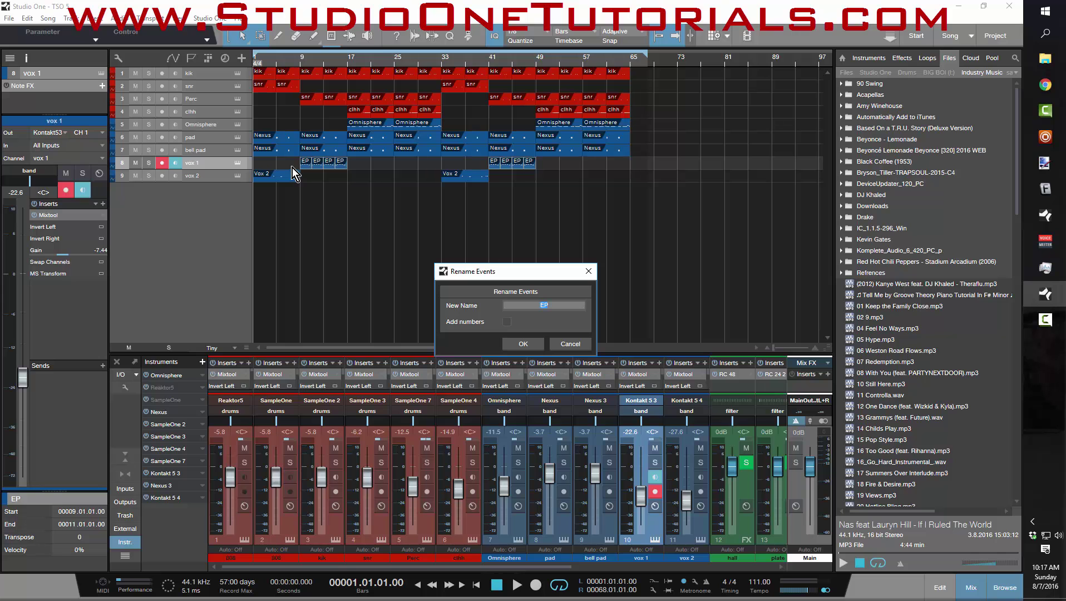
text(vox 2)
click(712, 193)
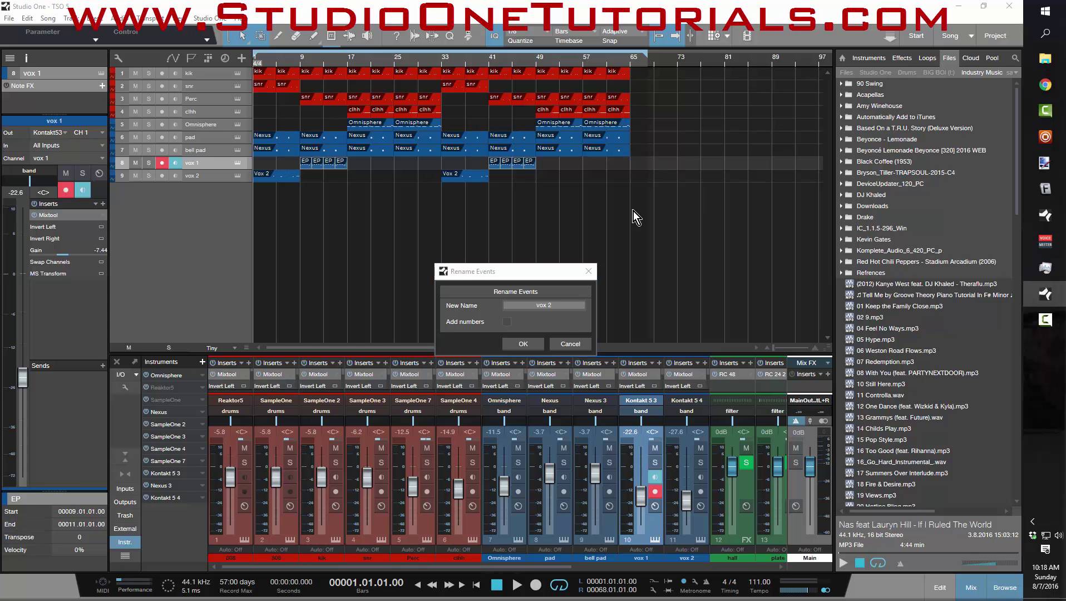
click(533, 346)
Rename the bell pad track's parts to 'bell pad'
drag(649, 156, 257, 151)
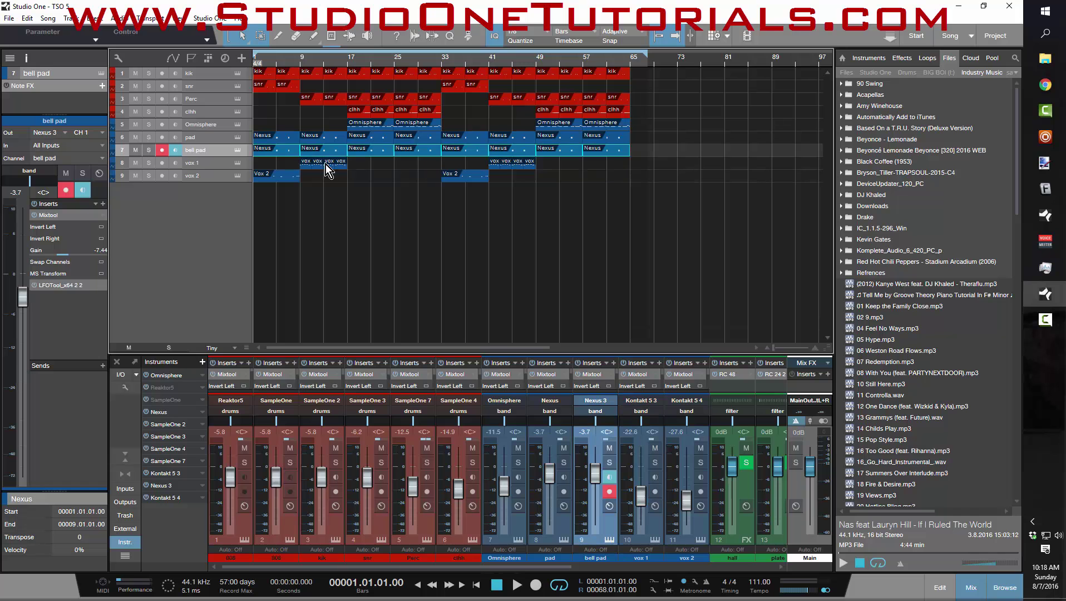
key(F2)
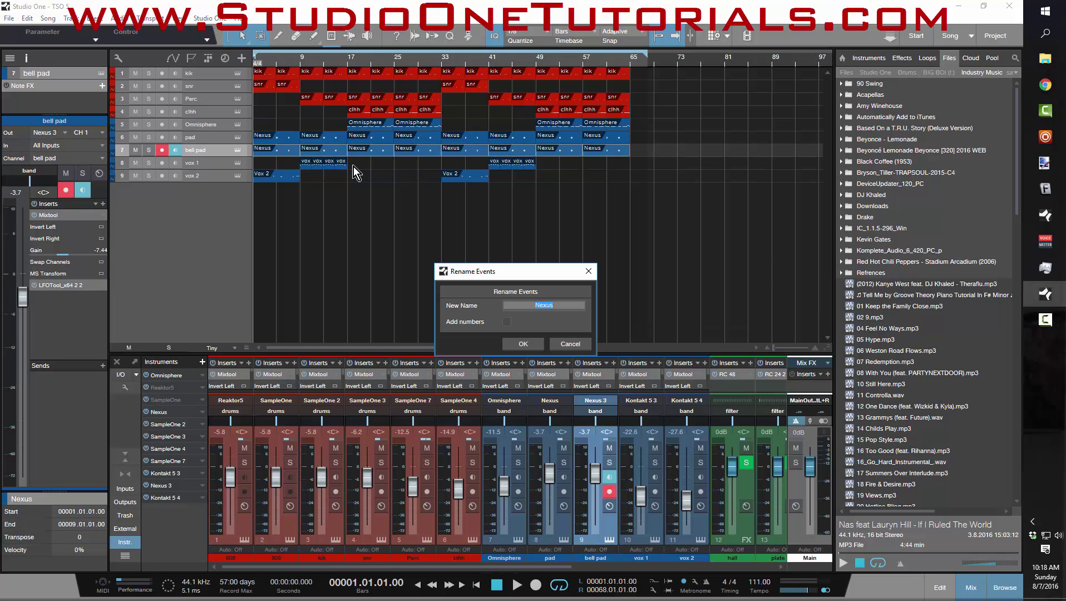
text(bell pad)
click(523, 344)
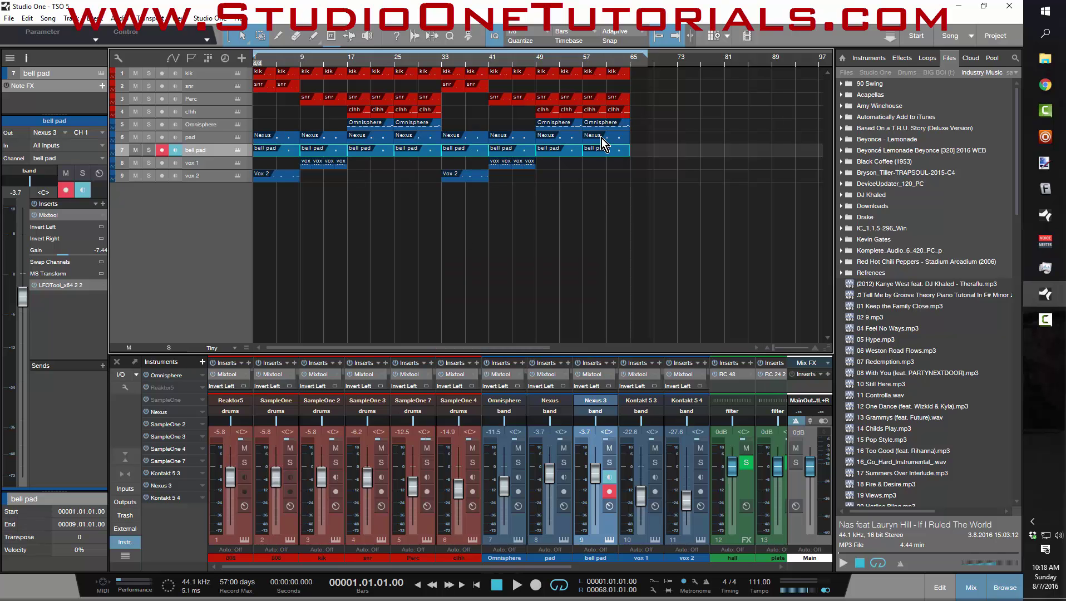
Rename the pad track's parts to 'pad'
click(236, 139)
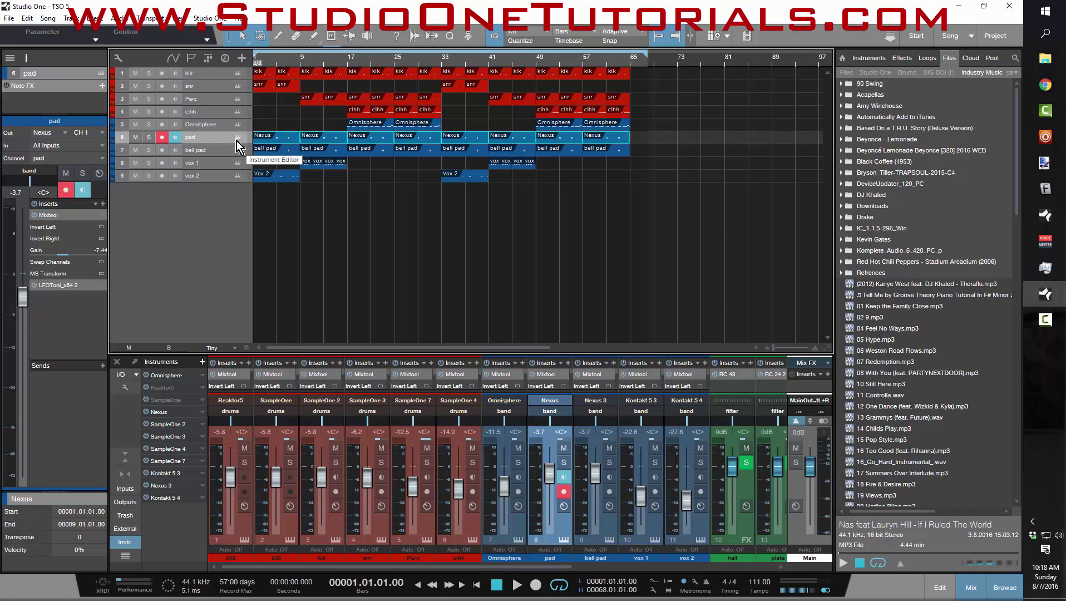
key(shift+r)
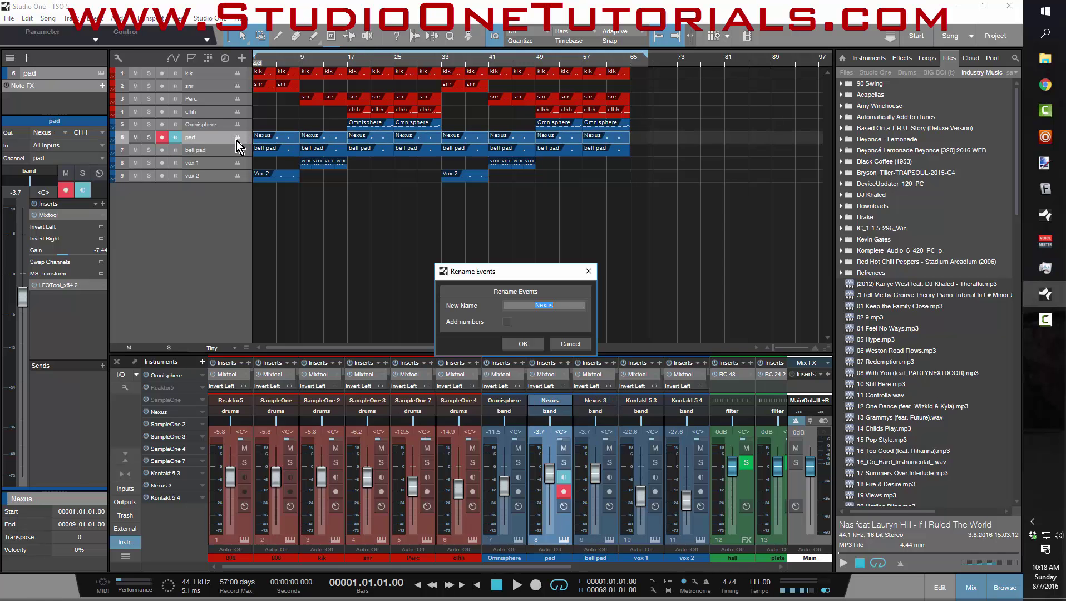
text(pad)
click(524, 344)
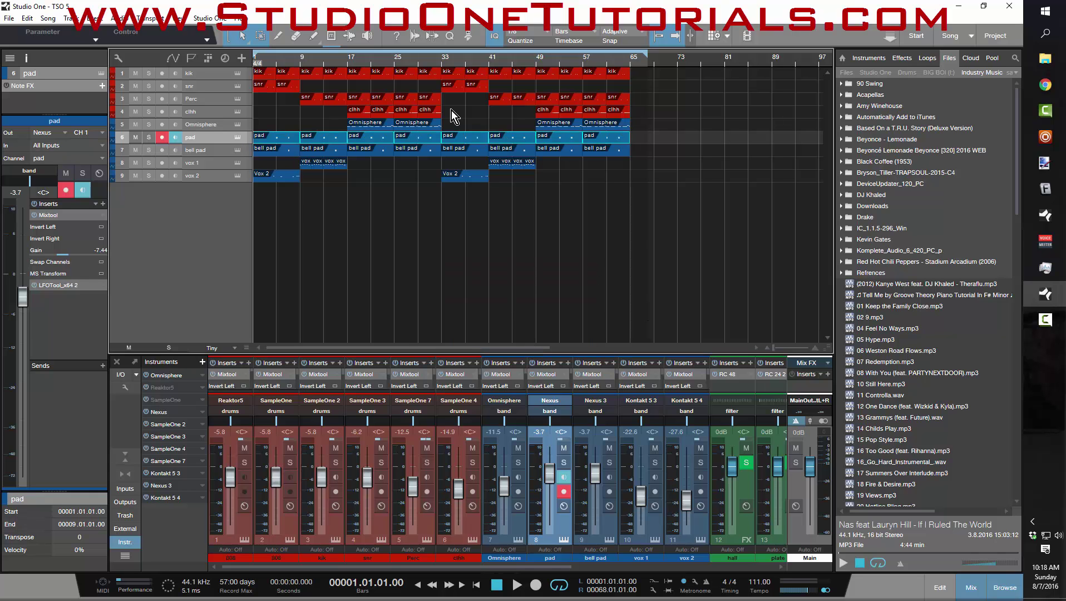
Rename the Omnisphere parts to 'bass', then select every part in the arrangement
drag(641, 120, 359, 126)
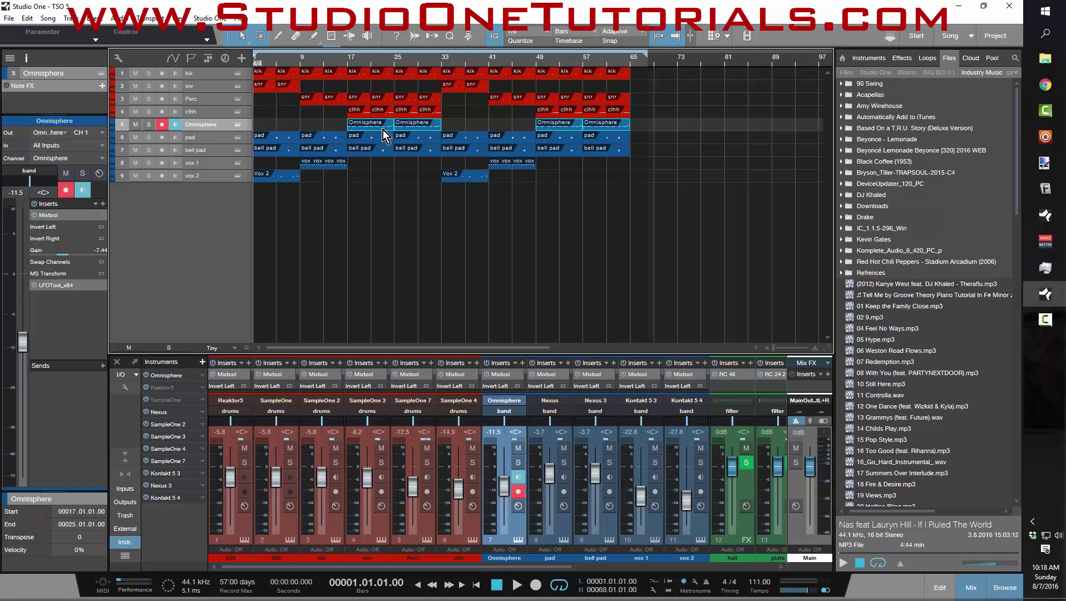
key(F2)
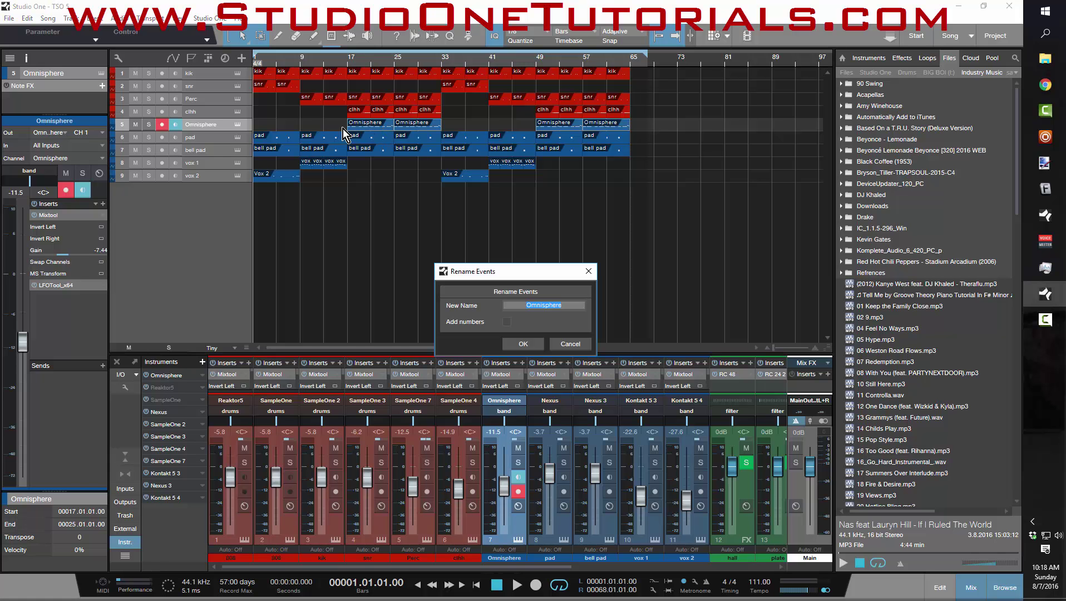
text(bass)
click(524, 344)
drag(707, 208, 230, 80)
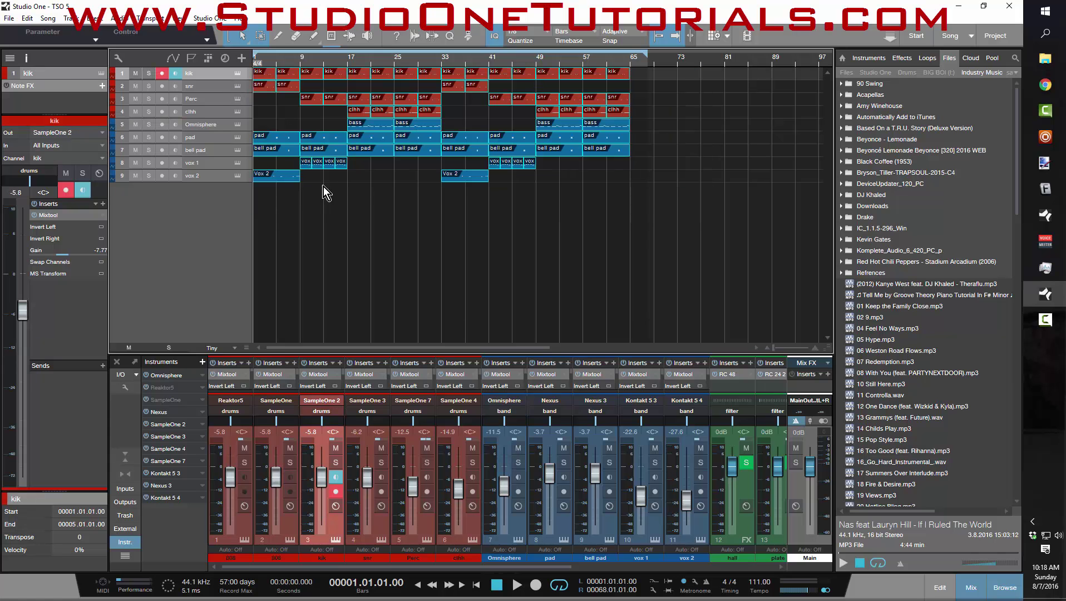
Merge each track's selected parts into a single part
right_click(277, 141)
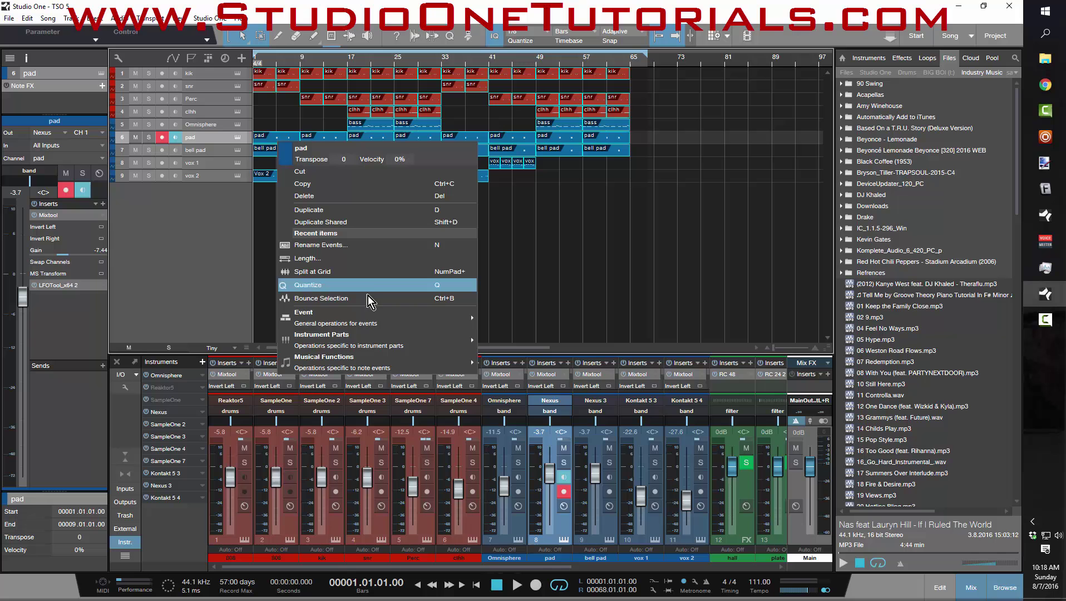
mouse_move(364, 326)
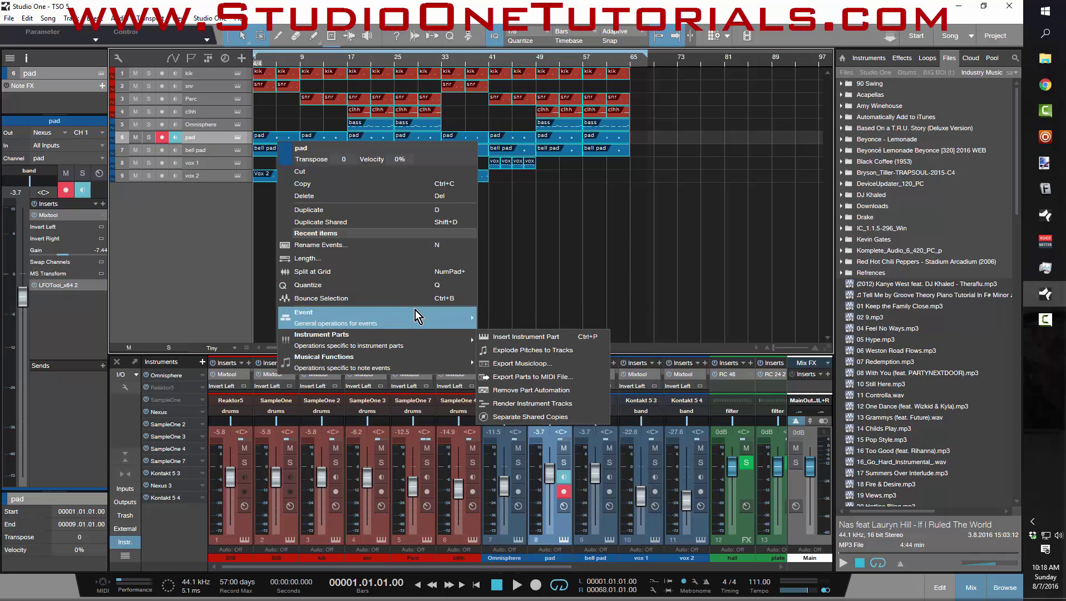
mouse_move(415, 315)
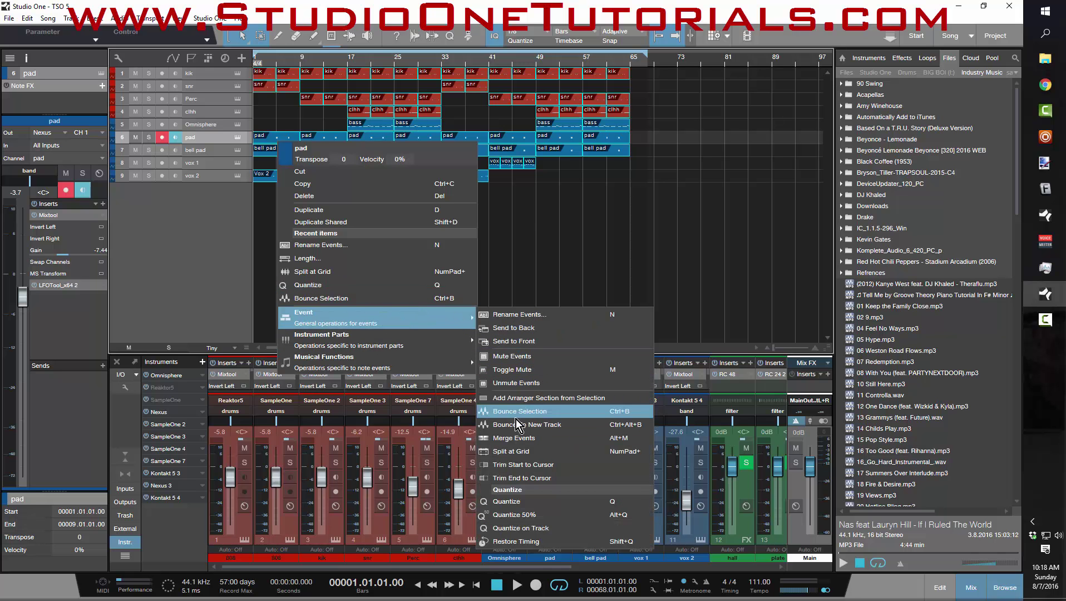
click(514, 437)
click(445, 284)
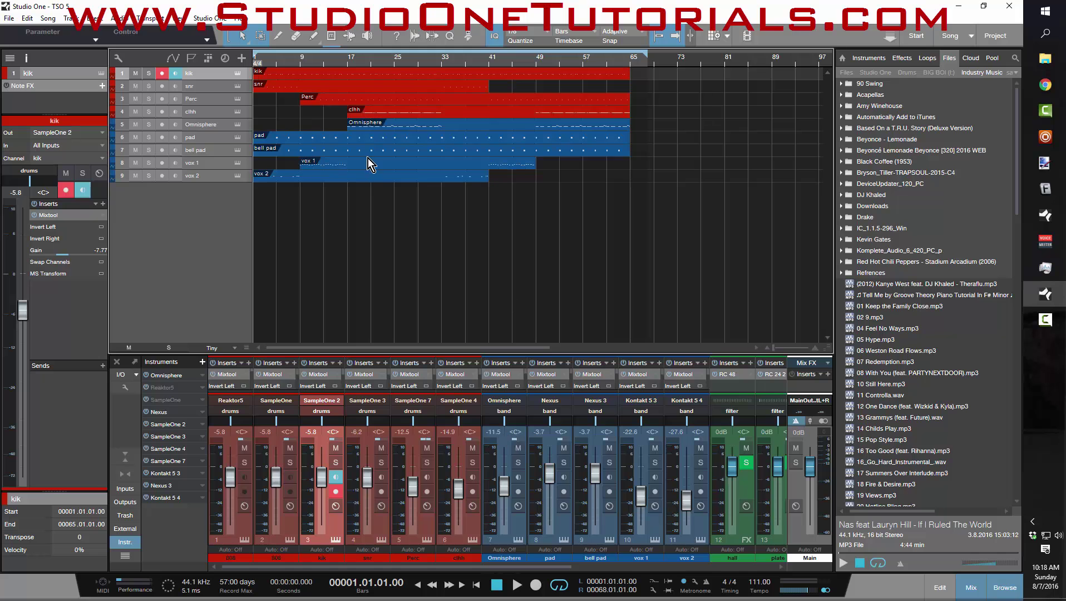
Stretch the clhh, Omnisphere, Perc and vox 1 parts to bar 1, and vox 2, vox 1, snr to bar 65
drag(348, 111, 254, 111)
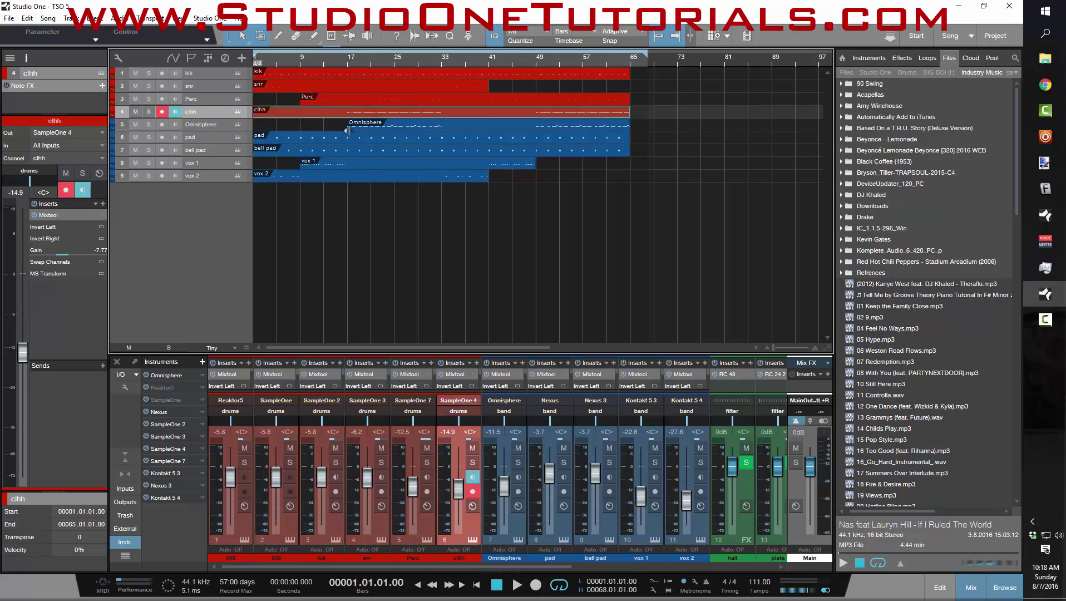
drag(348, 129, 254, 128)
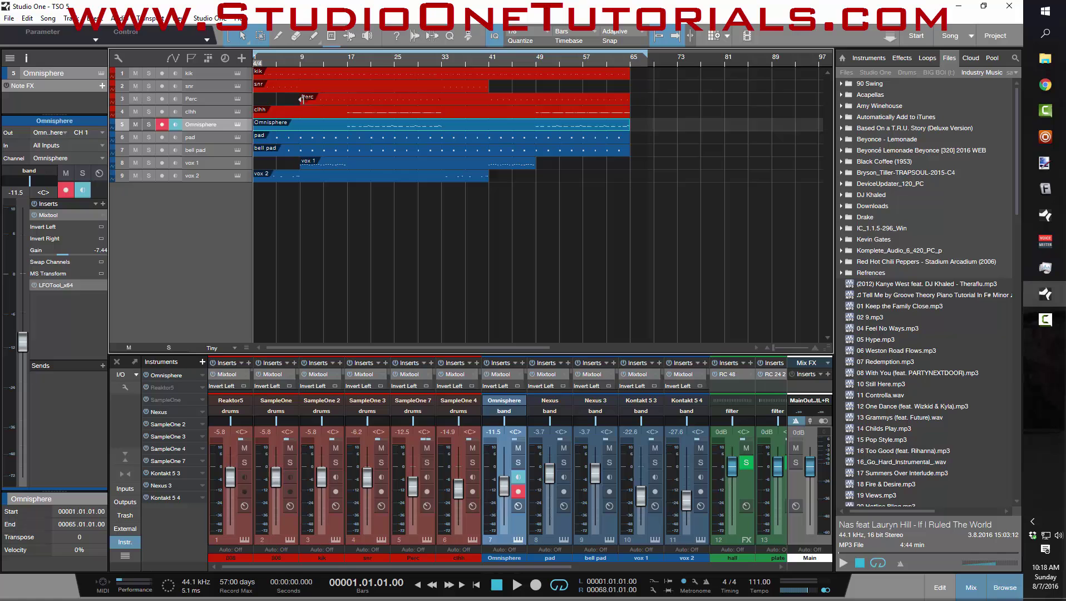
drag(301, 99, 254, 99)
drag(300, 165, 254, 163)
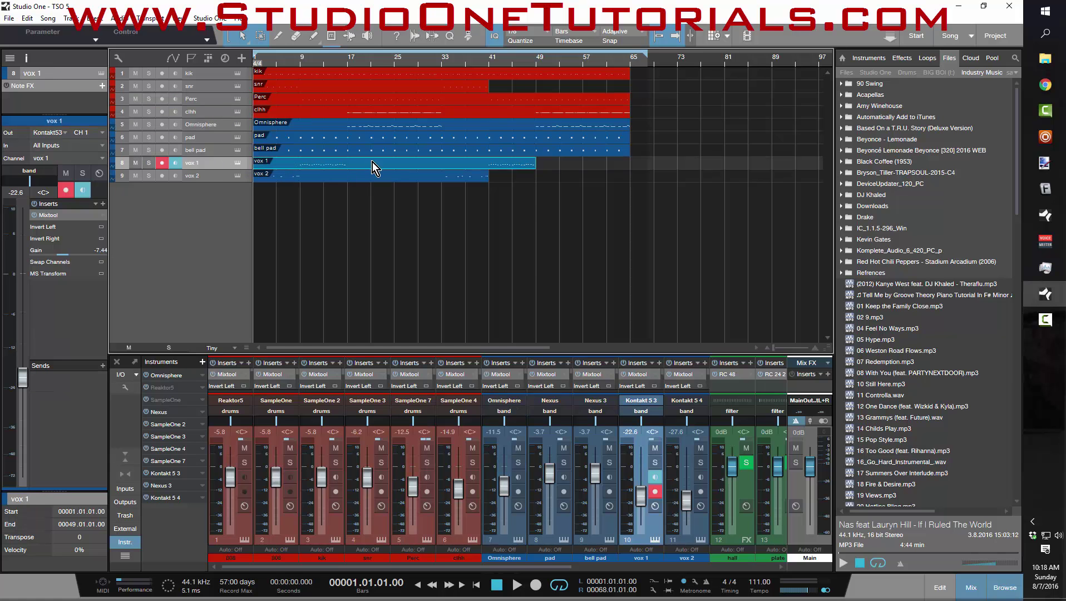
drag(489, 177, 630, 177)
drag(537, 164, 630, 163)
drag(486, 85, 631, 100)
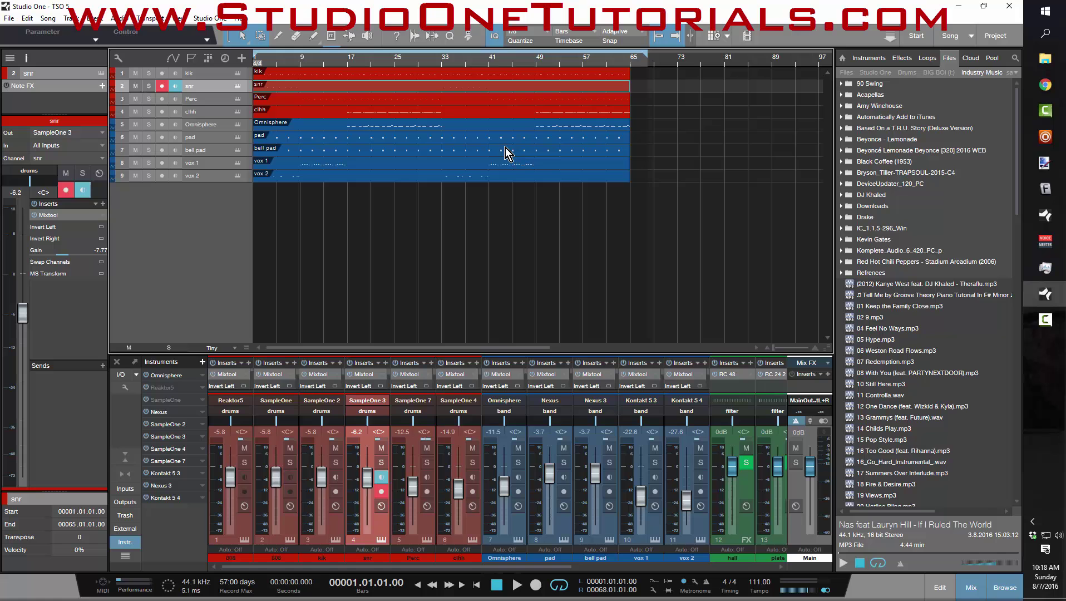
Browse the Dropbox files to Studio One Tutorials > Lesson Midi Files
click(1016, 73)
click(991, 173)
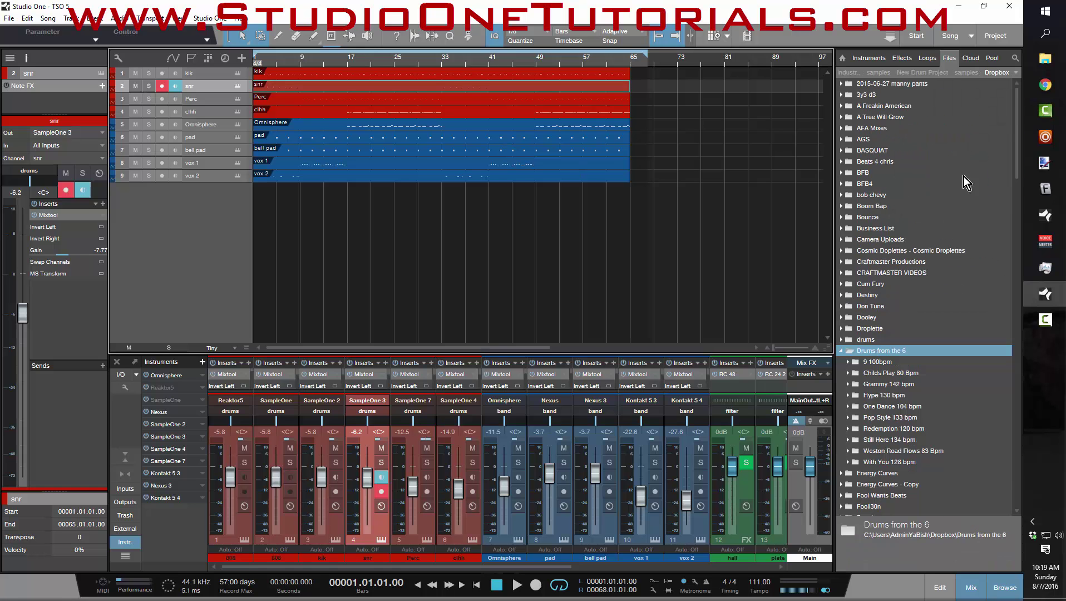
scroll(883, 379, down, 15)
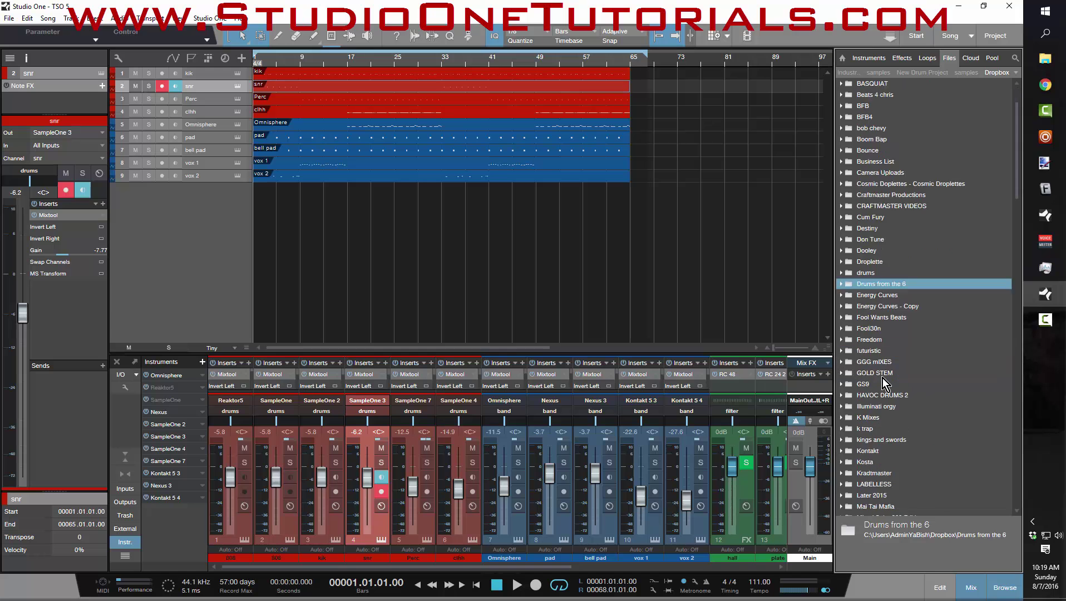
scroll(884, 379, down, 2)
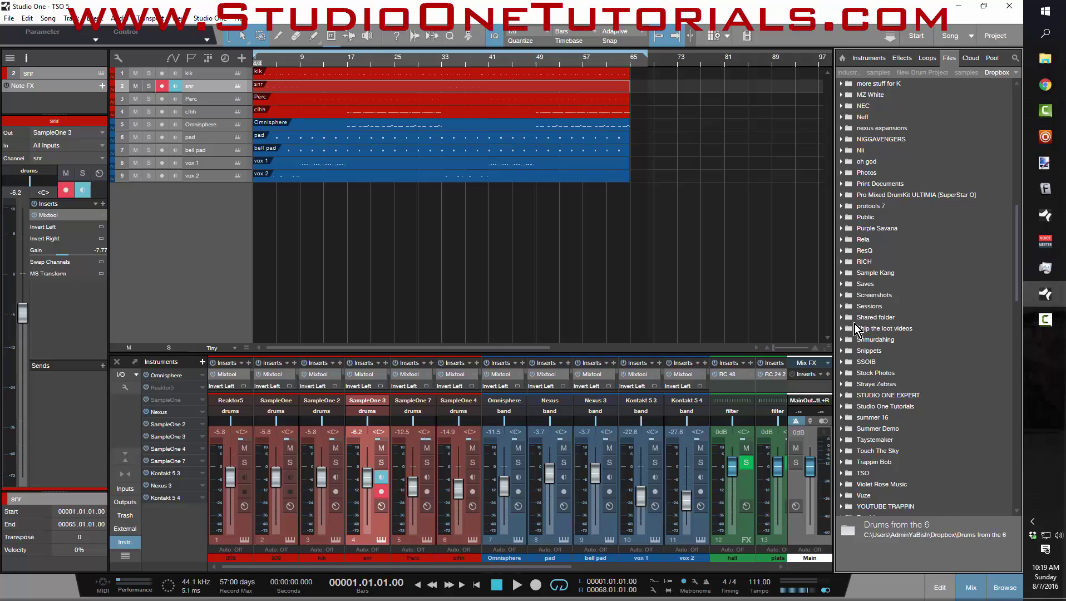
click(844, 406)
scroll(862, 403, down, 2)
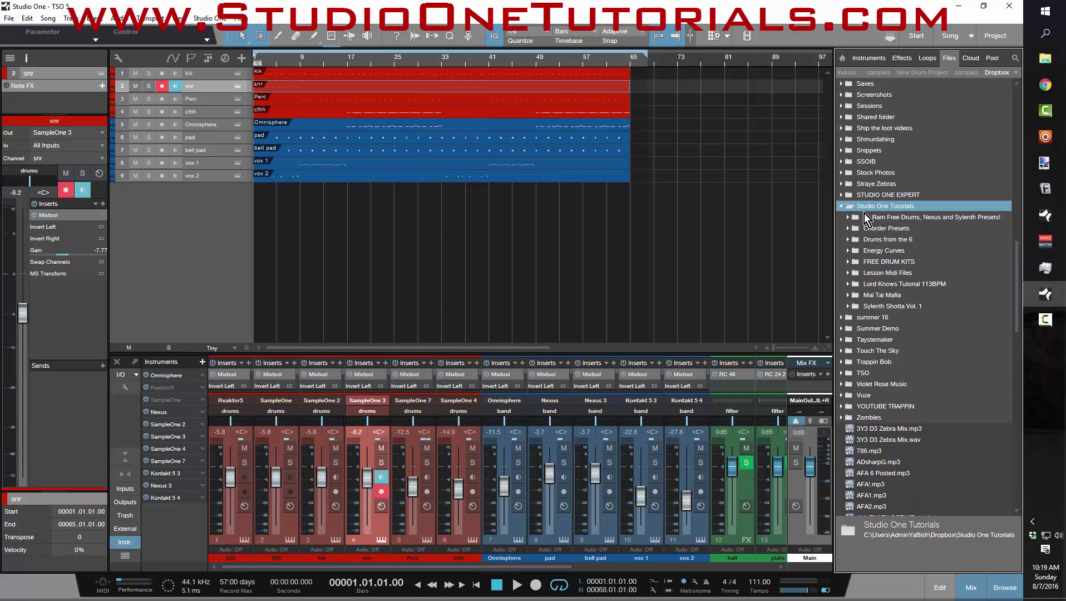
click(847, 273)
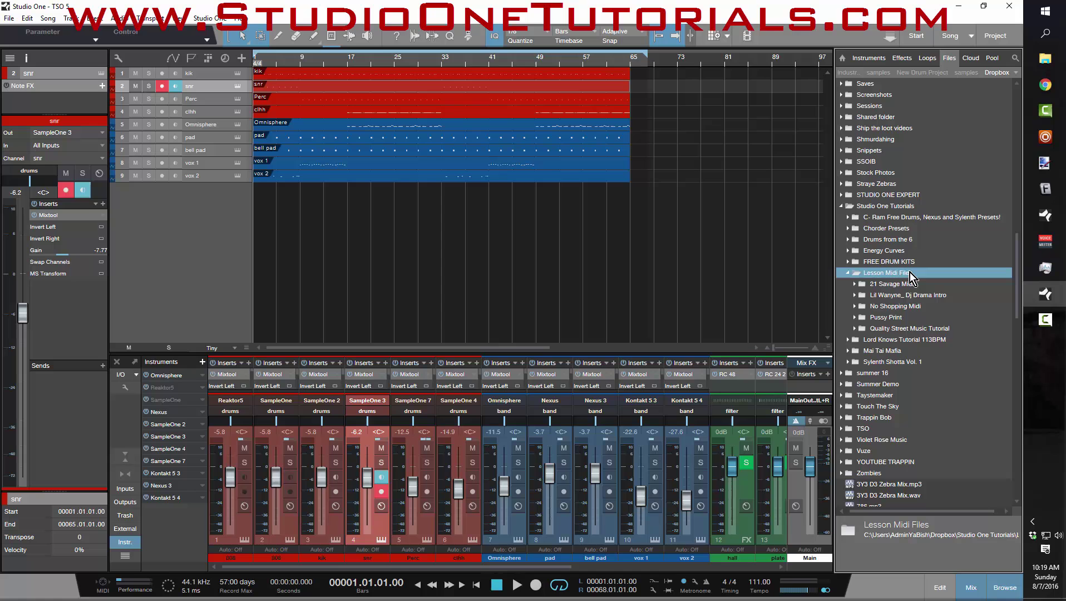
Create a new folder named 'You Needed Me Tutorial' inside Lesson Midi Files
right_click(885, 273)
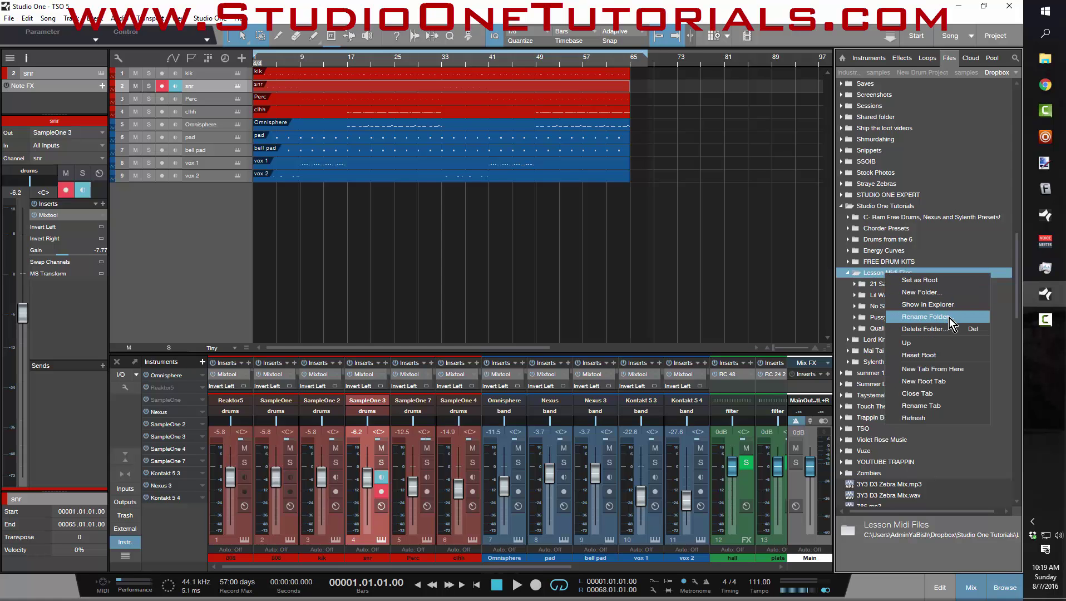
click(940, 293)
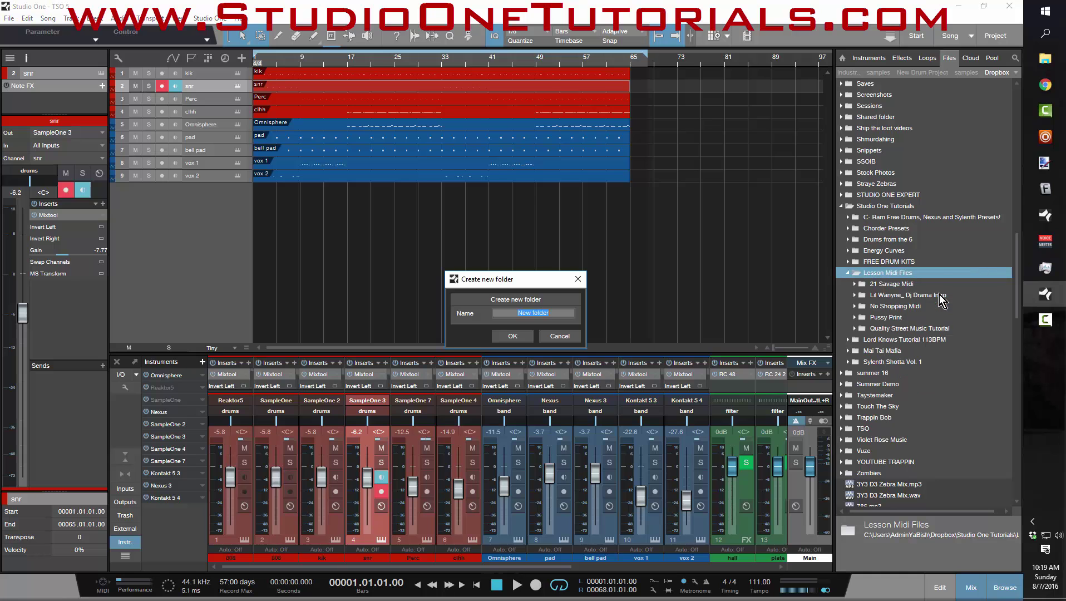
key(BackSpace)
text(You Needed Me Tutorial)
click(520, 336)
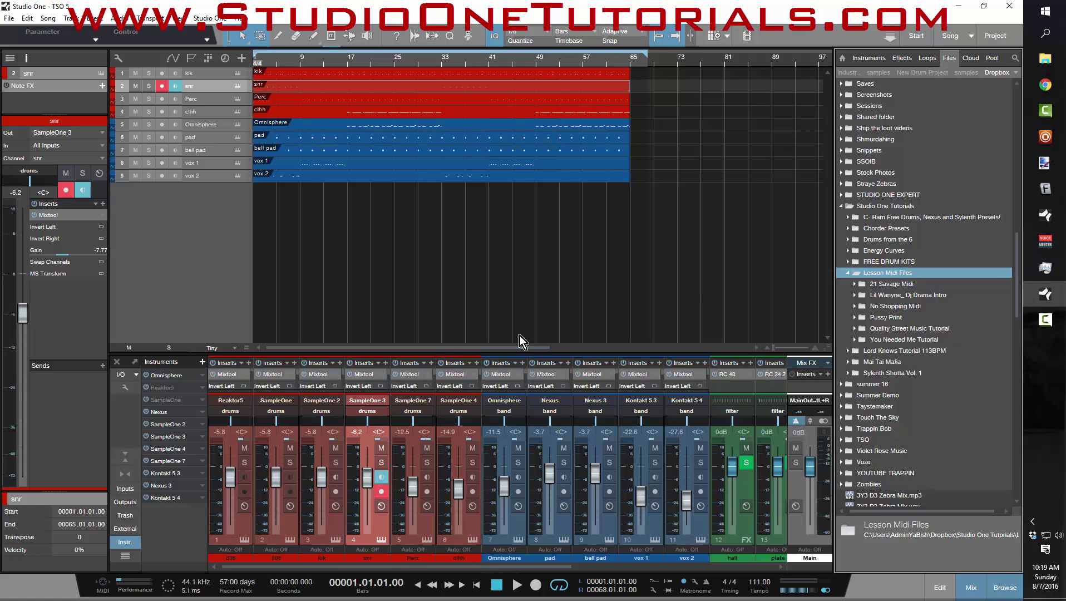
Export all the arrangement's parts as a MIDI file into the You Needed Me Tutorial folder
drag(713, 249, 178, 71)
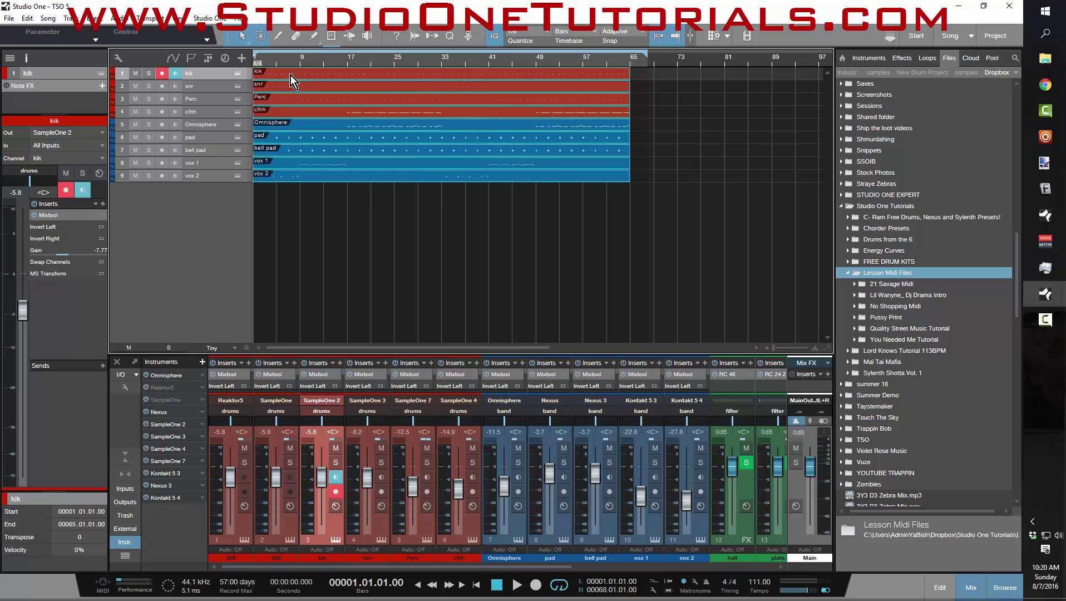
drag(290, 75, 887, 343)
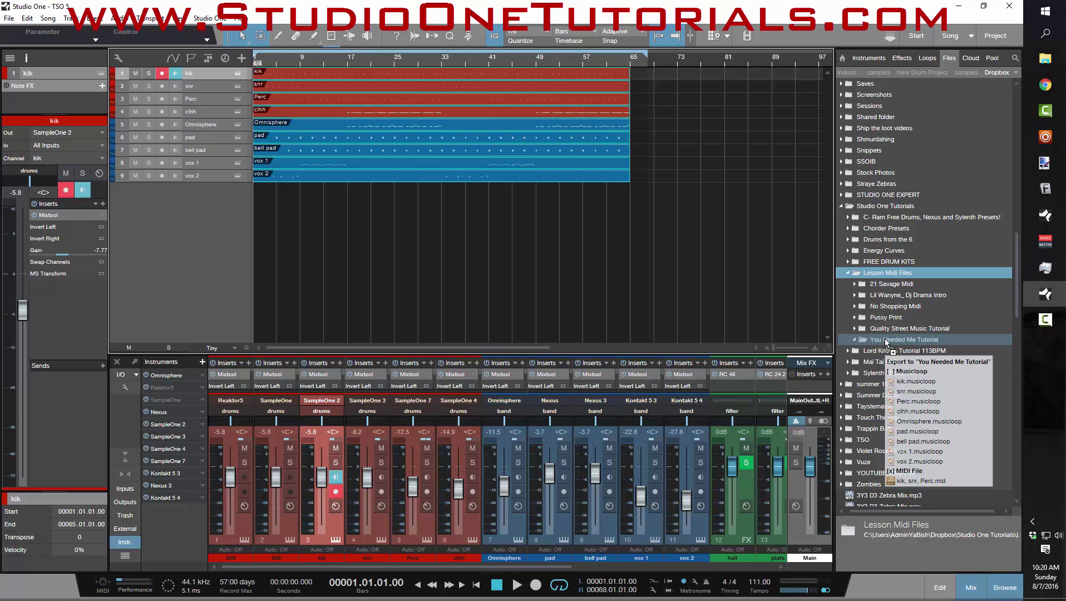
drag(888, 341, 888, 342)
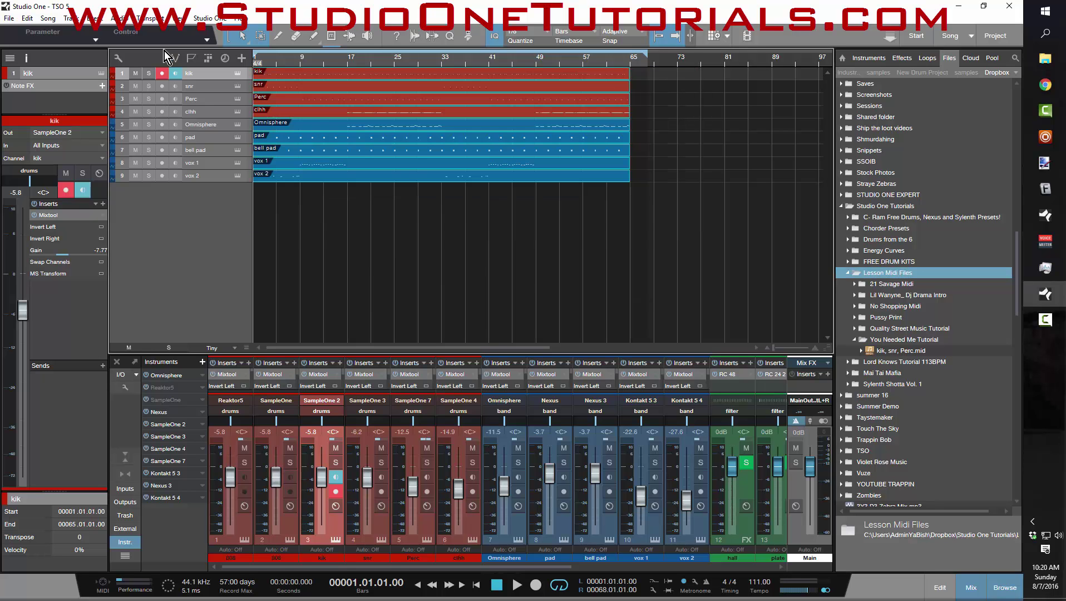
Delete the MIDI events so the nine tracks are empty, undoing the kik, snr, Perc import
key(Delete)
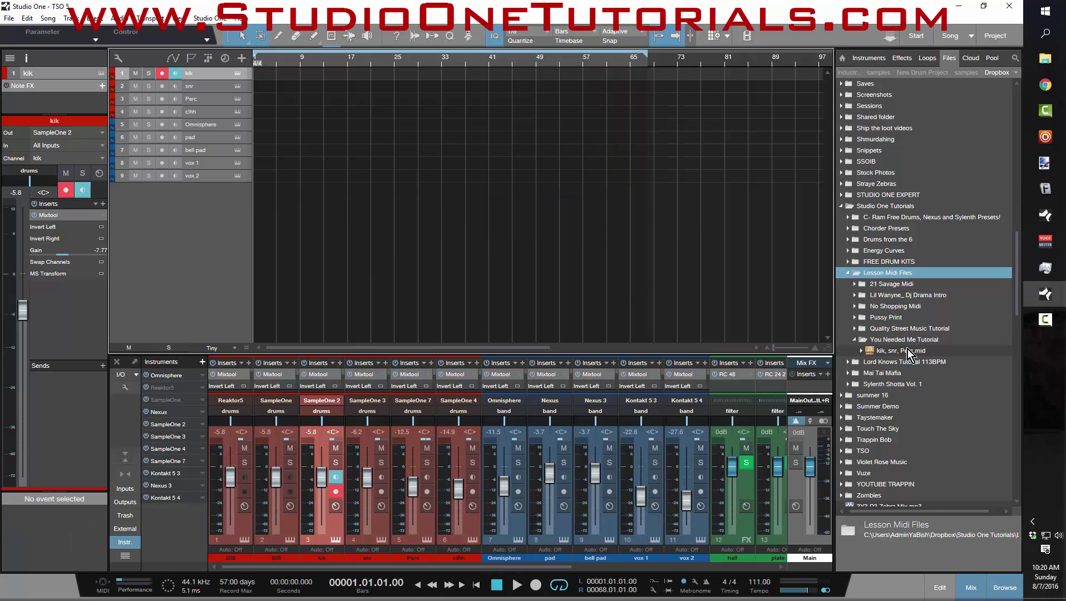
drag(908, 354, 273, 79)
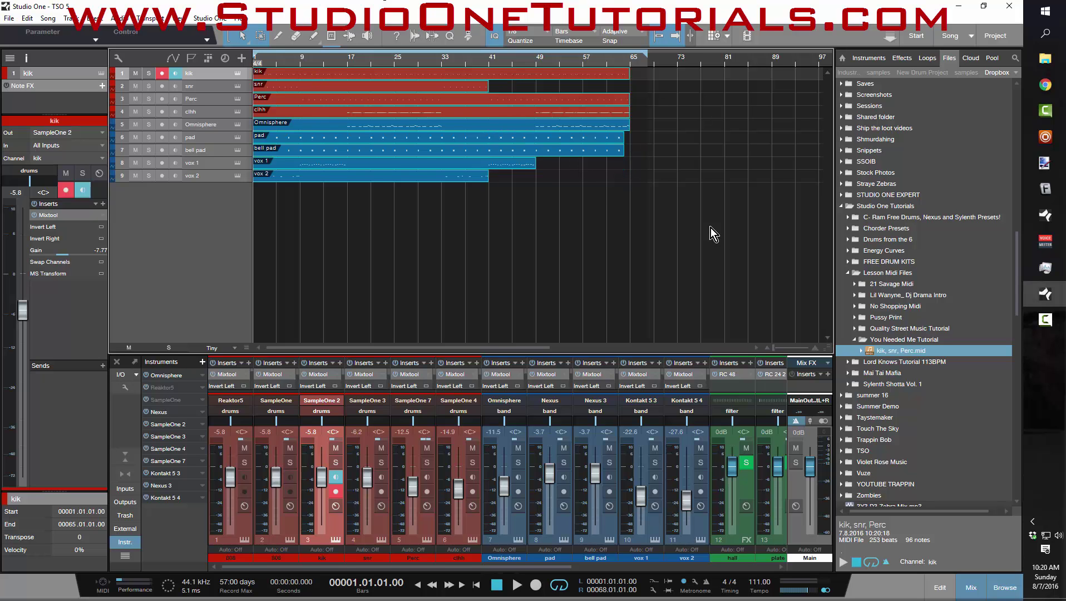
key(ctrl+z)
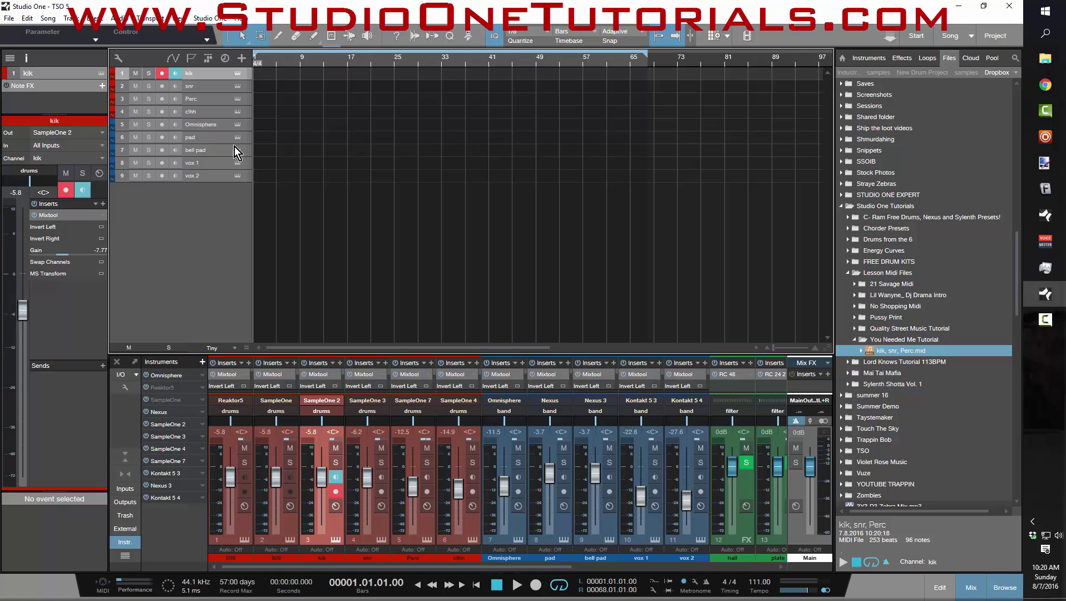
Store the vox 2 instrument's sound as a preset named 'vox 2'
click(218, 177)
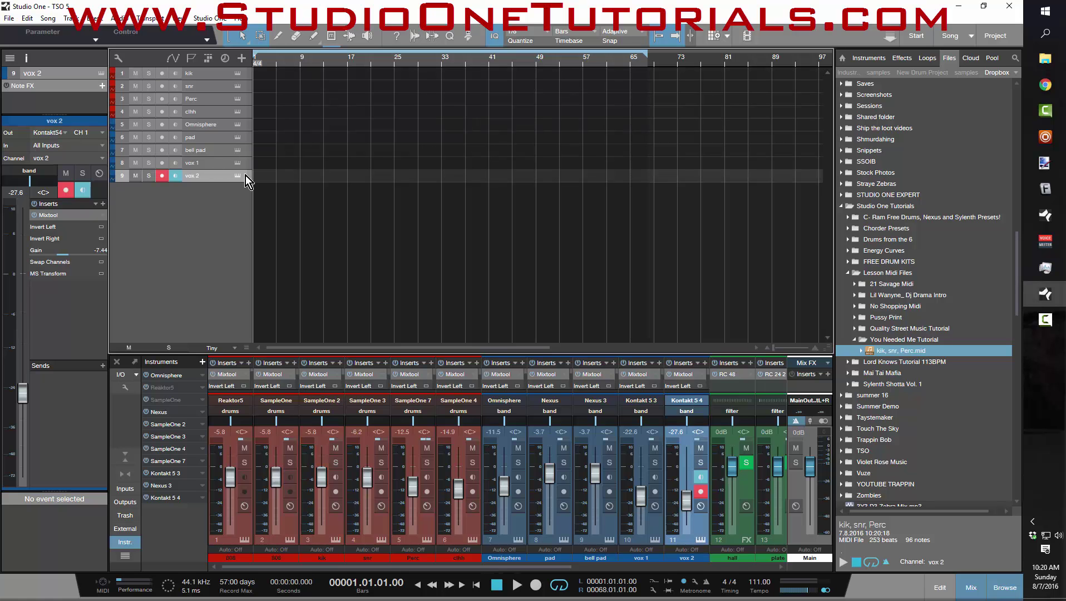
click(237, 176)
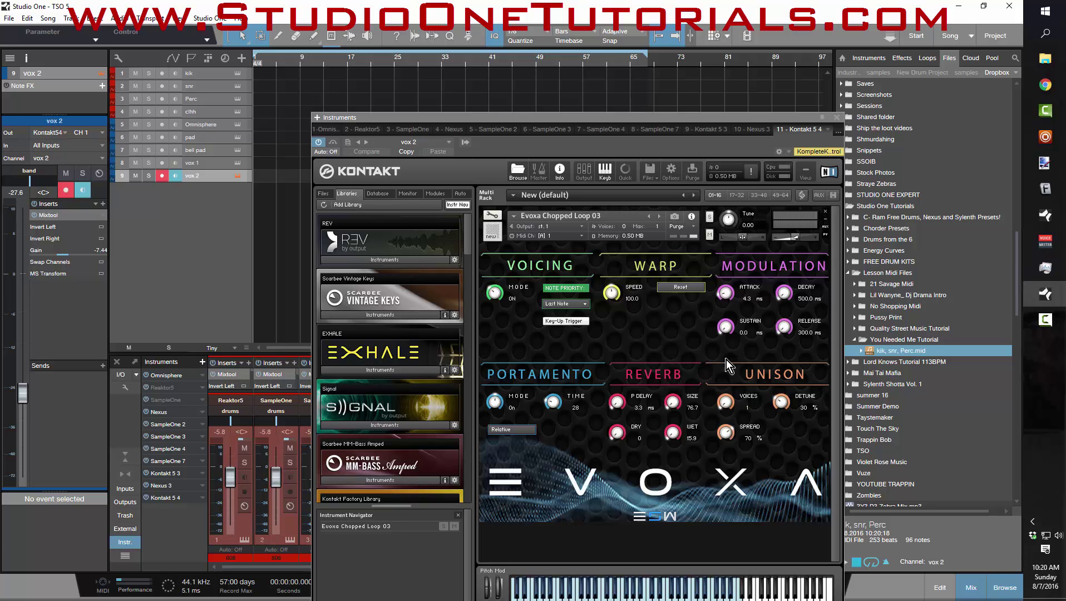
click(347, 142)
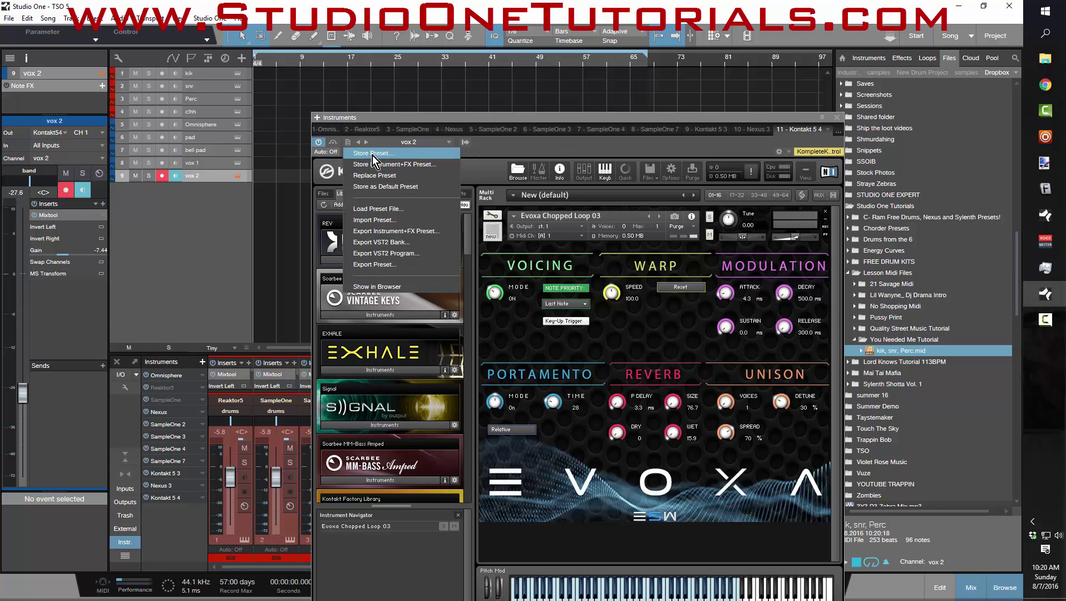
click(373, 154)
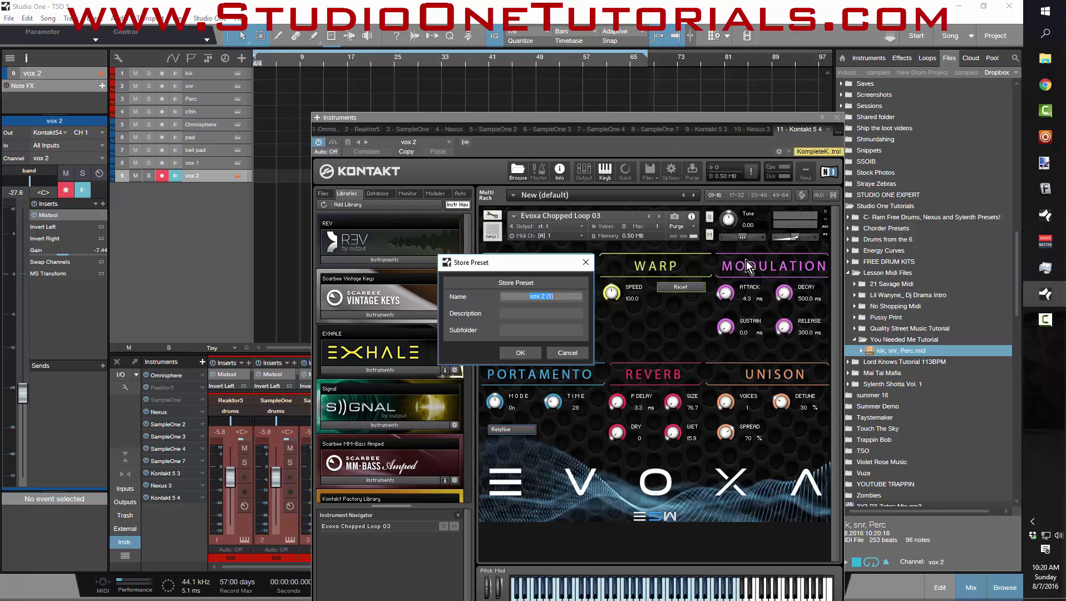
click(561, 297)
key(BackSpace)
key(BackSpace)
key(BackSpace)
key(BackSpace)
click(517, 353)
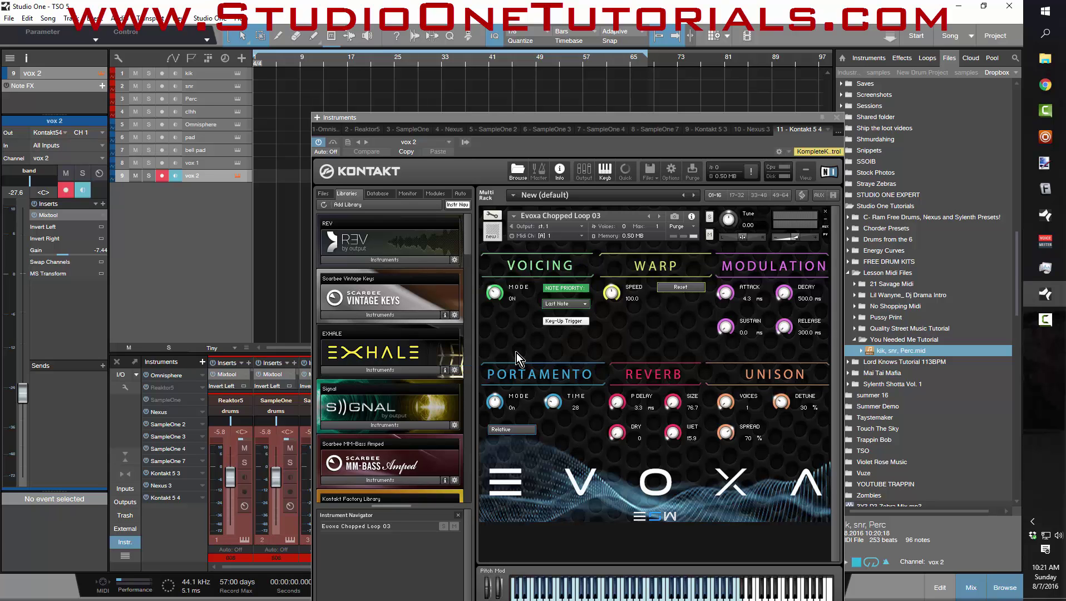
click(838, 118)
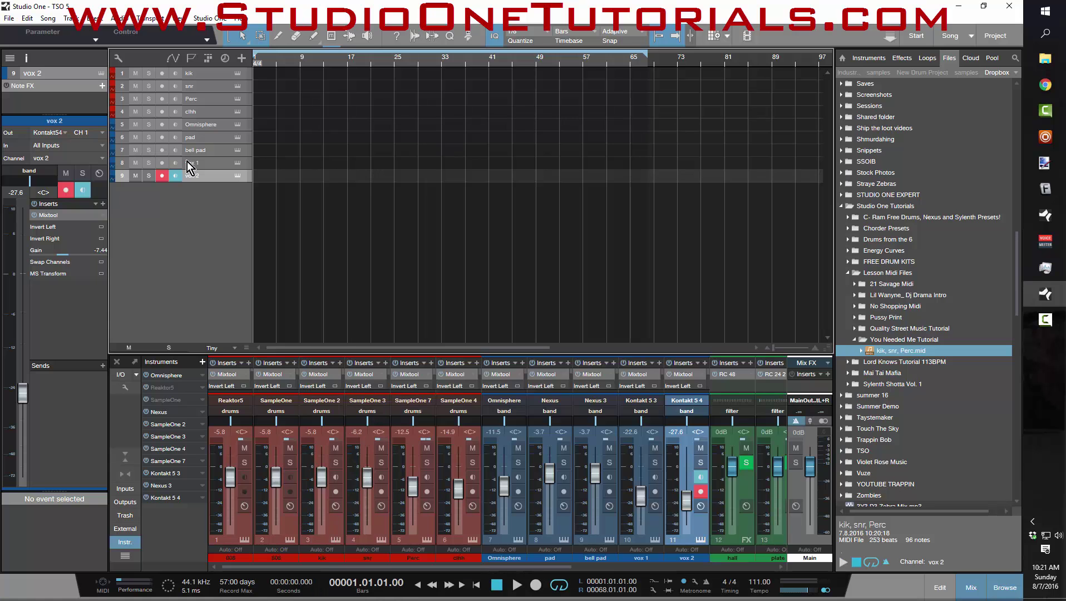
Store the bell pad track's Nexus sound as a preset named 'bell pad'
click(215, 163)
click(235, 163)
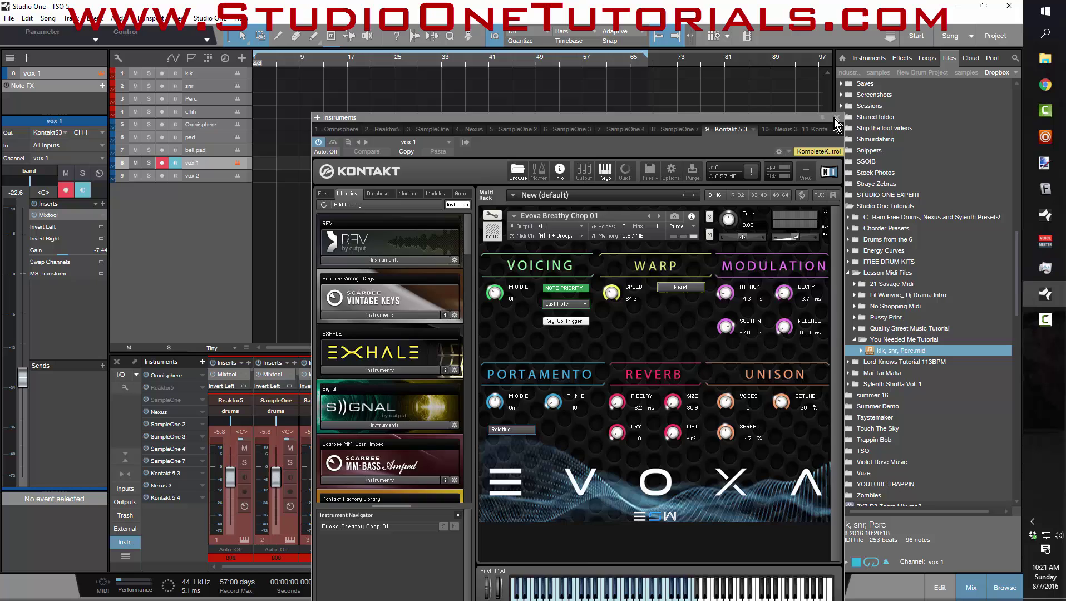
click(837, 118)
click(218, 150)
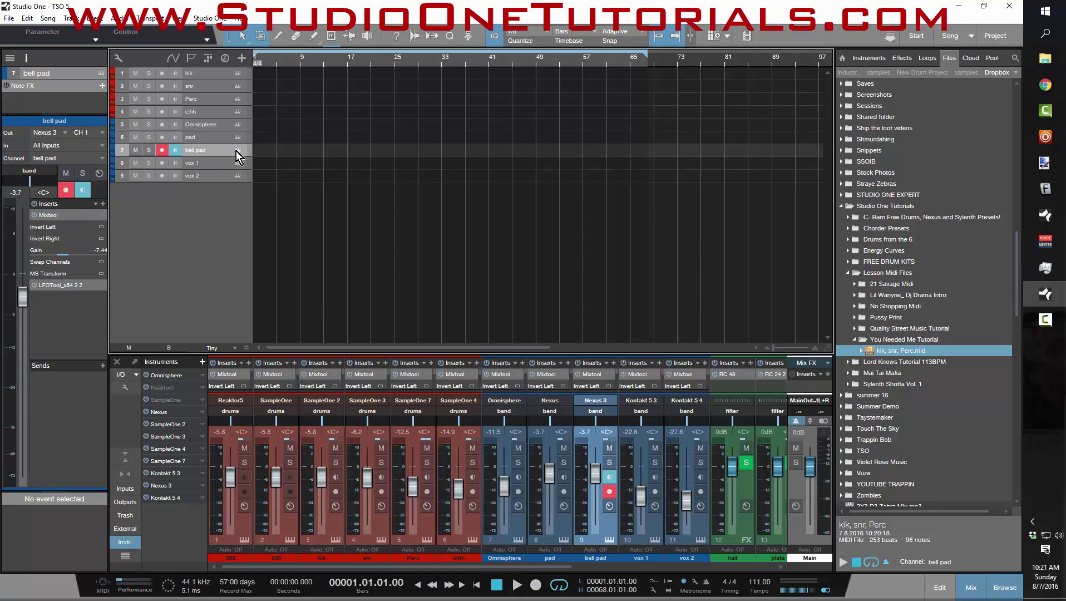
click(237, 151)
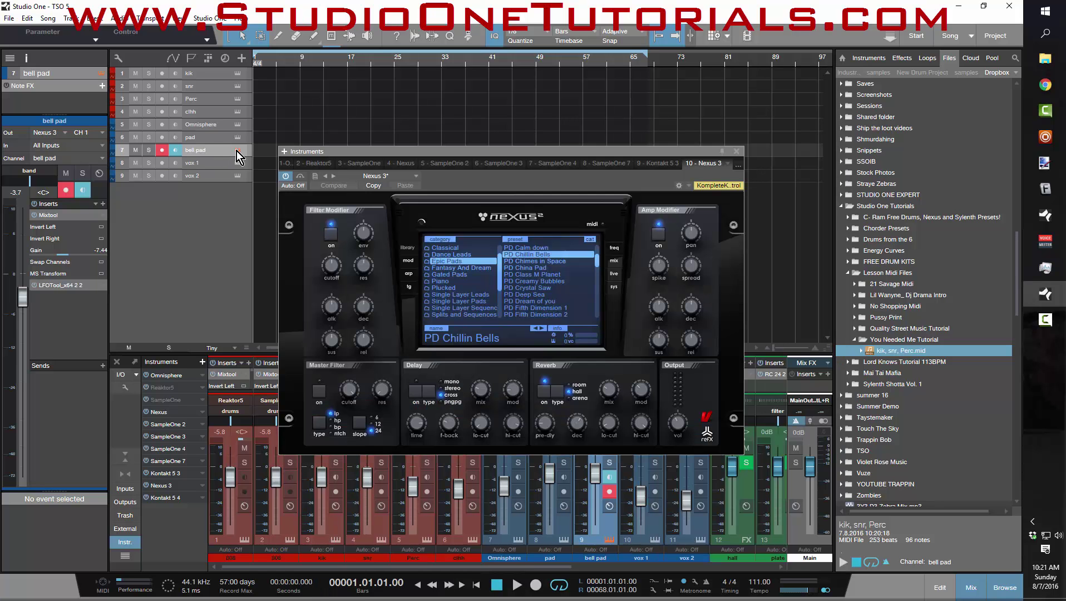
click(316, 176)
click(359, 187)
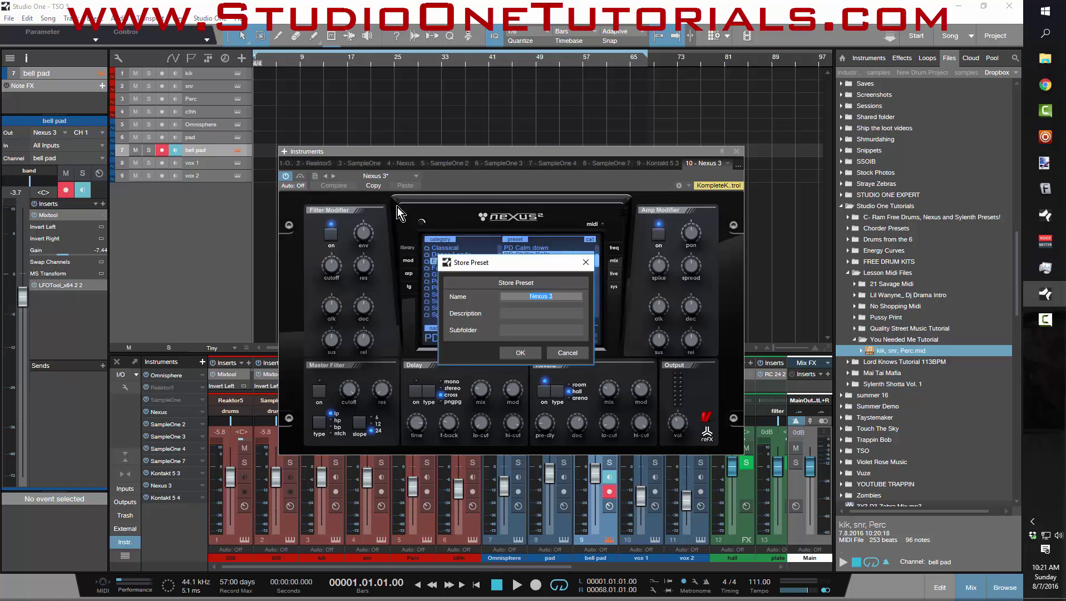
text(bell pad)
click(524, 353)
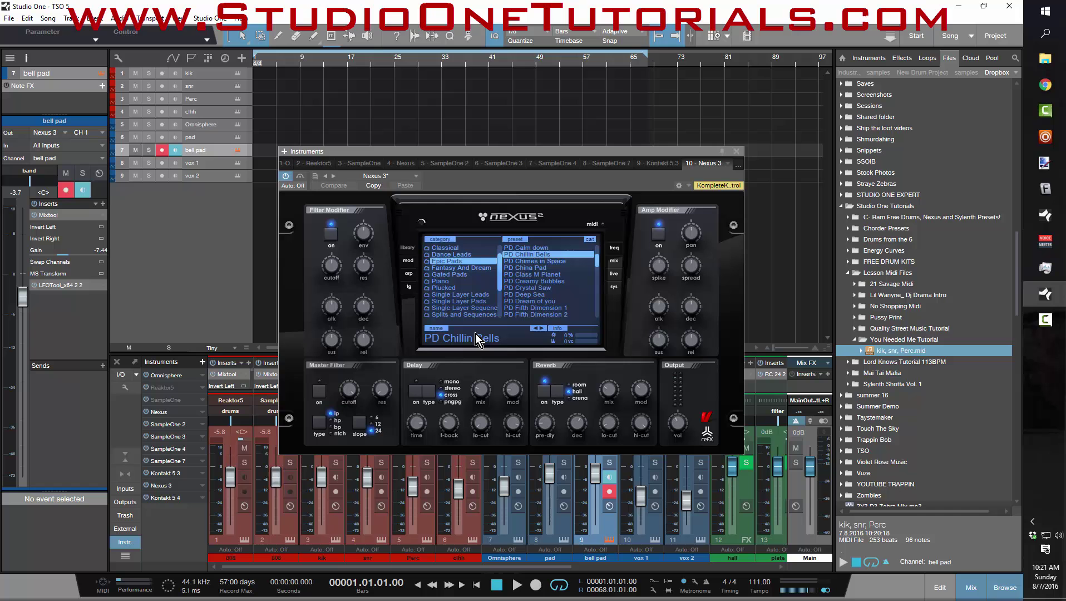
Store the pad track's Nexus sound as a preset named 'pad'
click(241, 138)
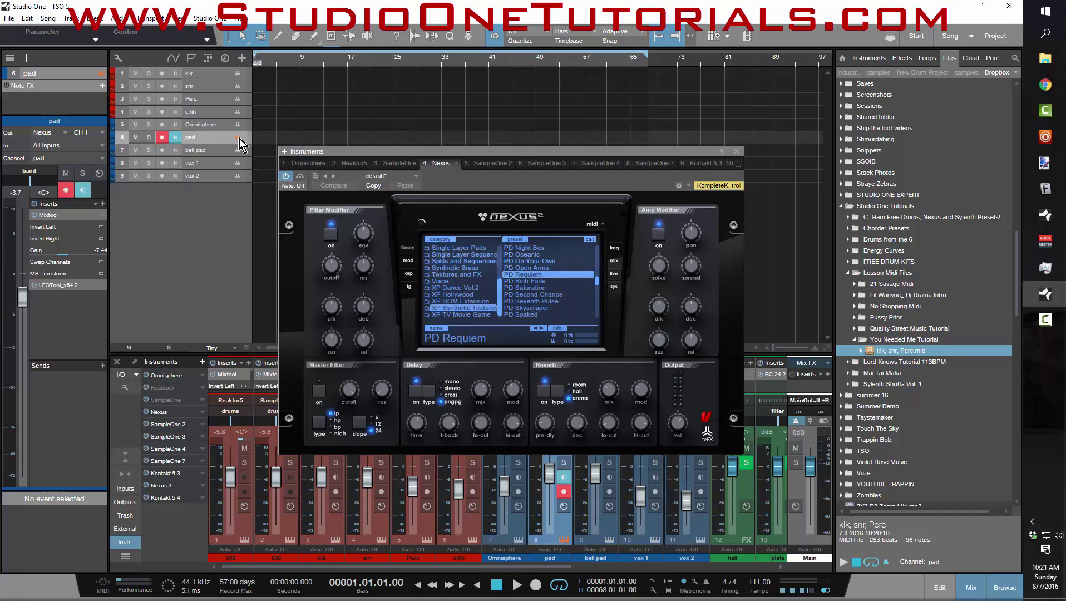
click(241, 139)
click(238, 137)
click(316, 177)
click(403, 199)
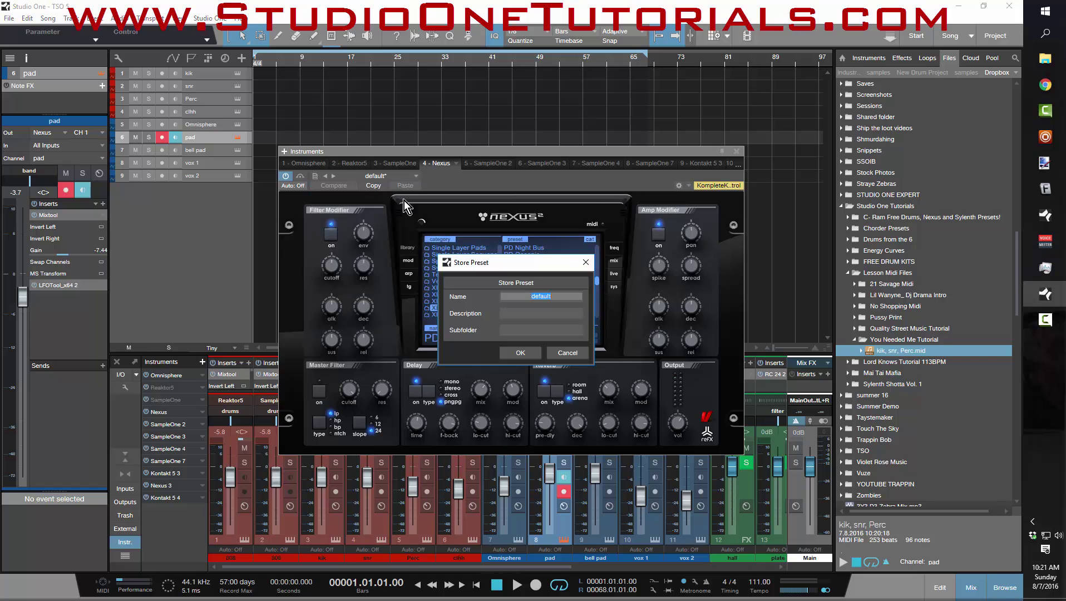
text(pad)
click(518, 353)
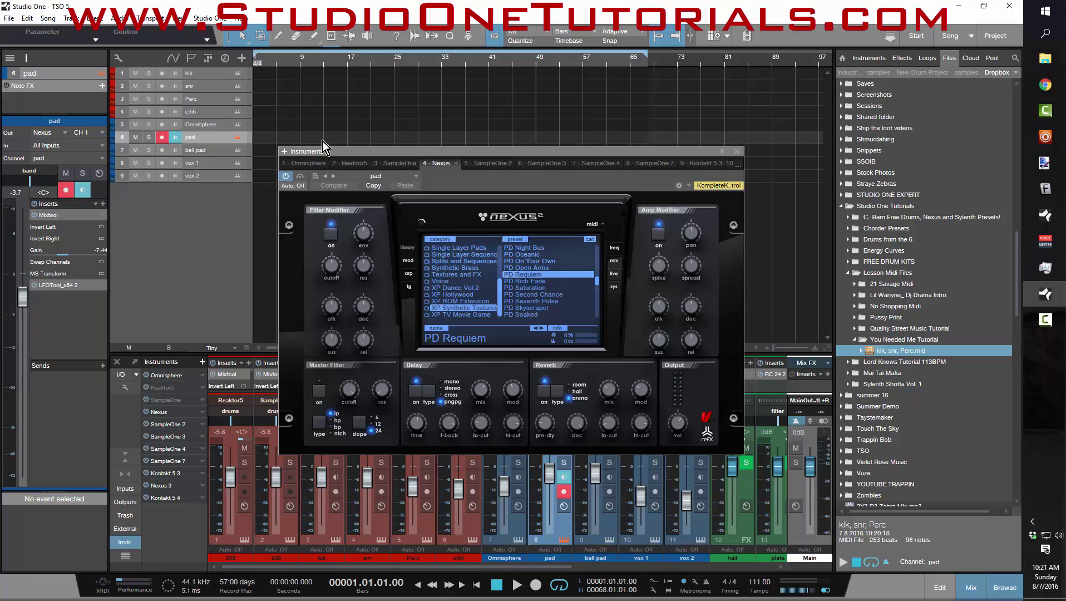
Store the Omnisphere patch as a preset named 'Needed me bass'
click(238, 124)
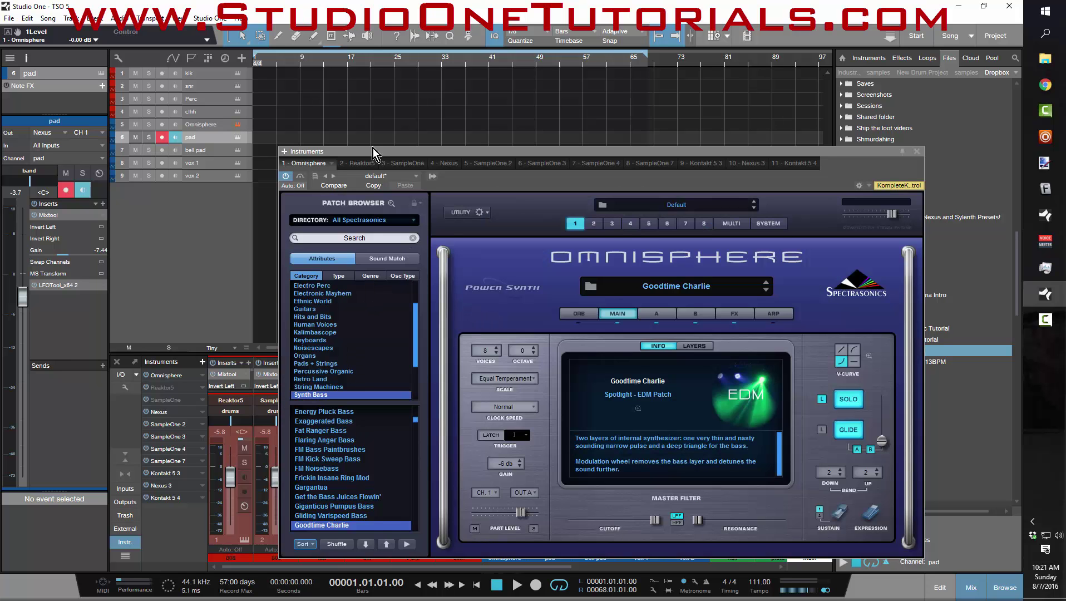
click(316, 175)
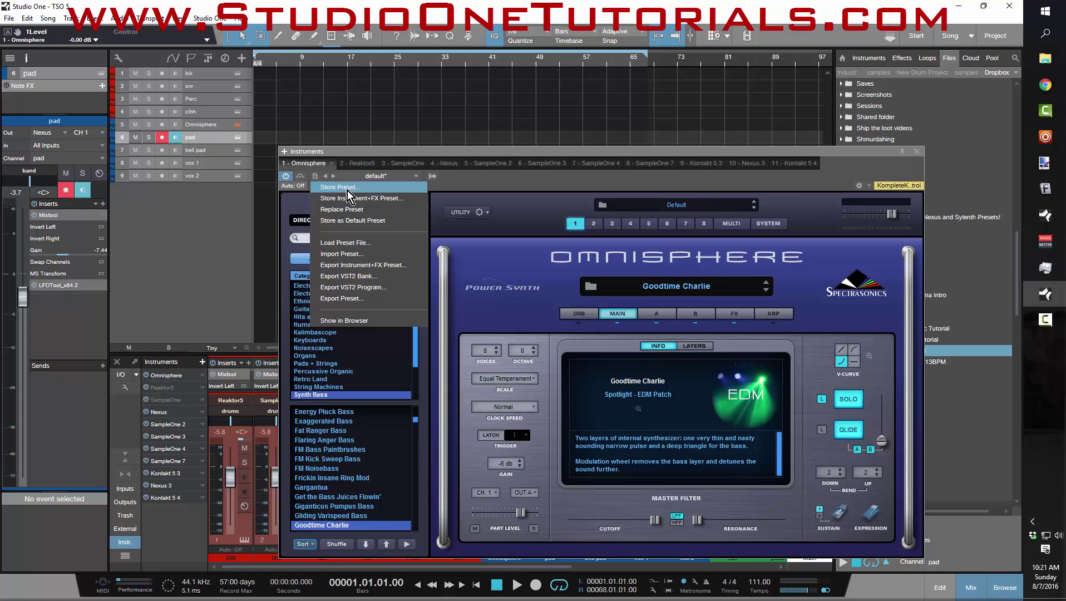
click(351, 188)
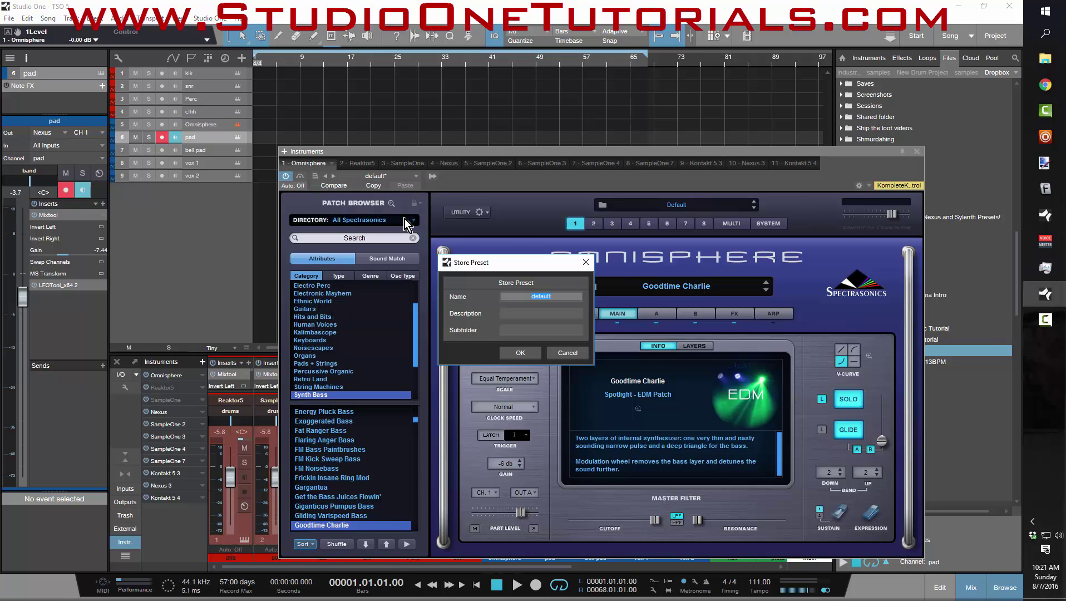
text(Needed me bass)
key(Return)
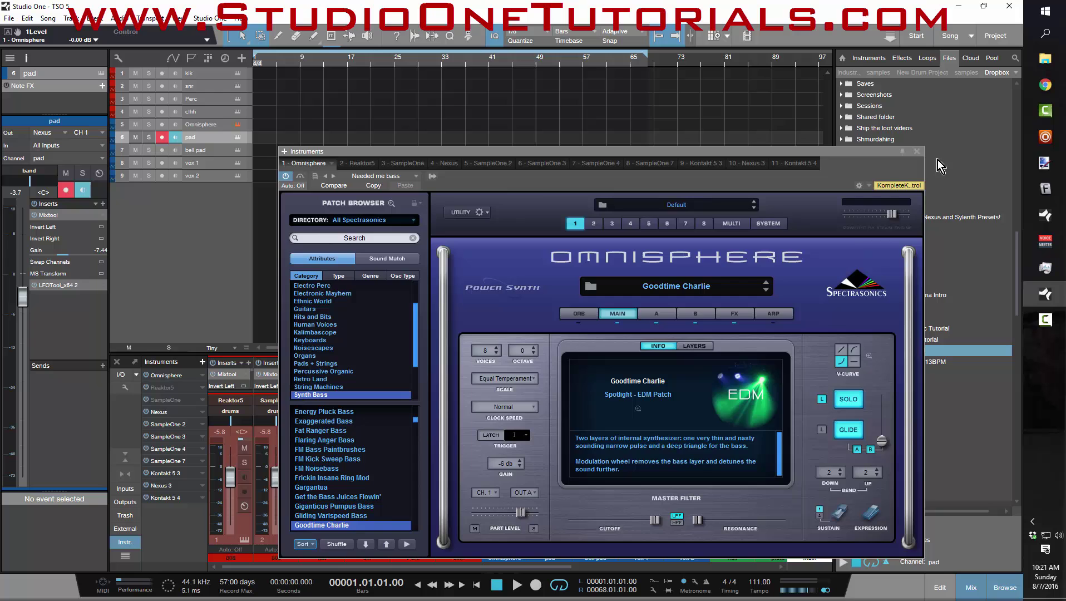
click(917, 151)
click(200, 100)
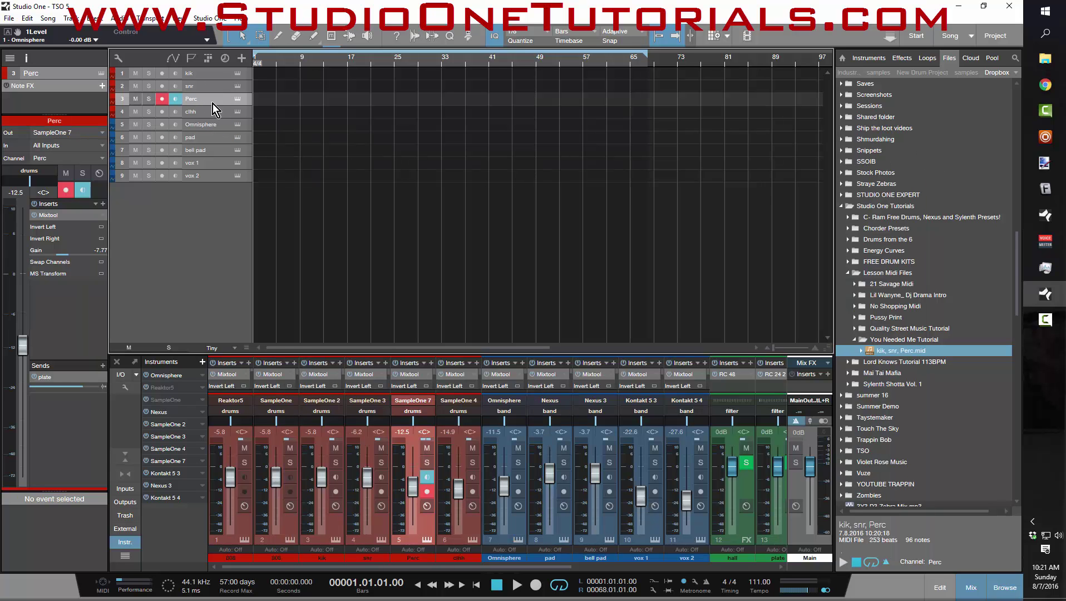
Show the Console and enlarge it so the insert panels are visible
key(F3)
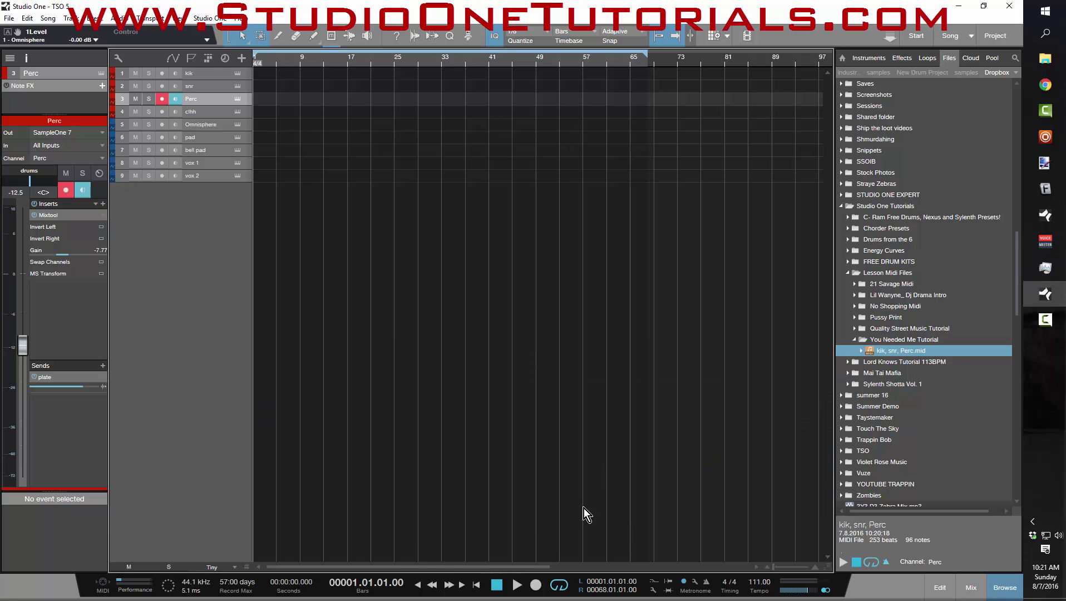
key(F3)
drag(480, 238, 462, 117)
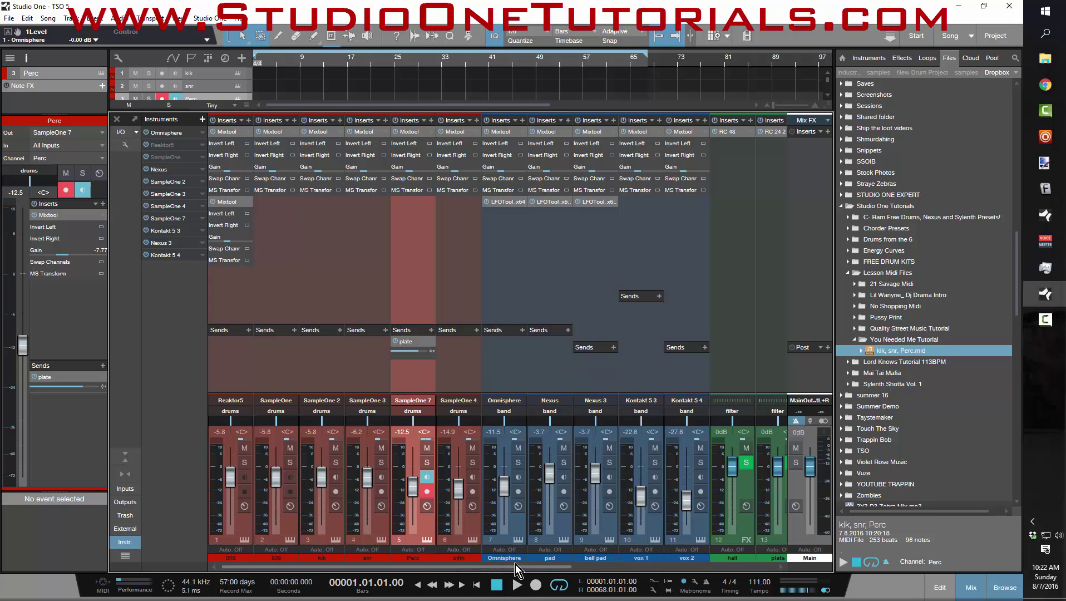
drag(516, 565, 436, 540)
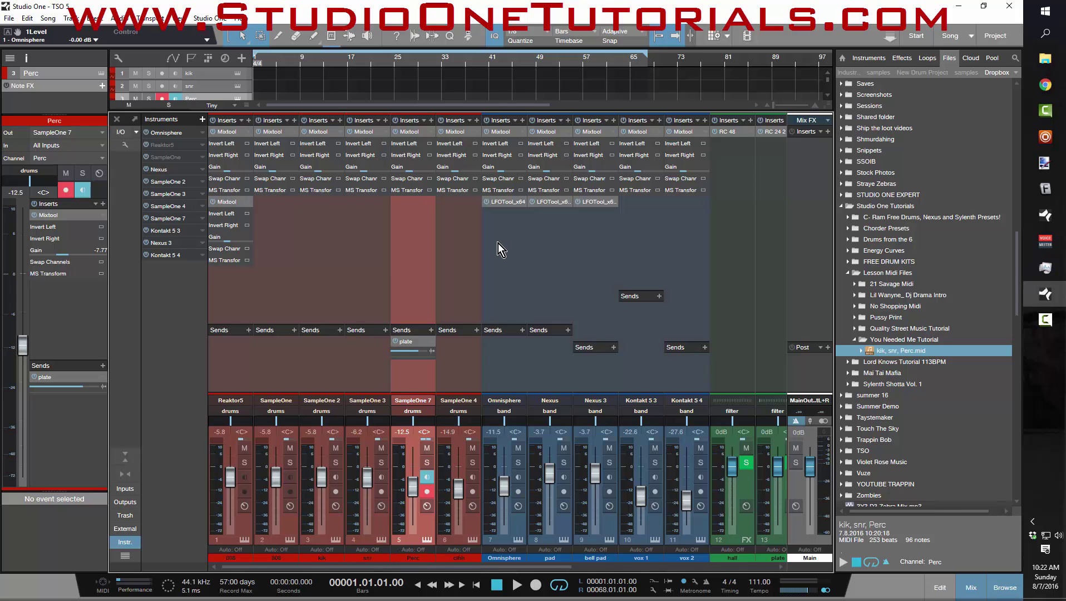
Store the Omnisphere channel's insert chain as an FX chain preset named 'Bass LFO'
click(517, 121)
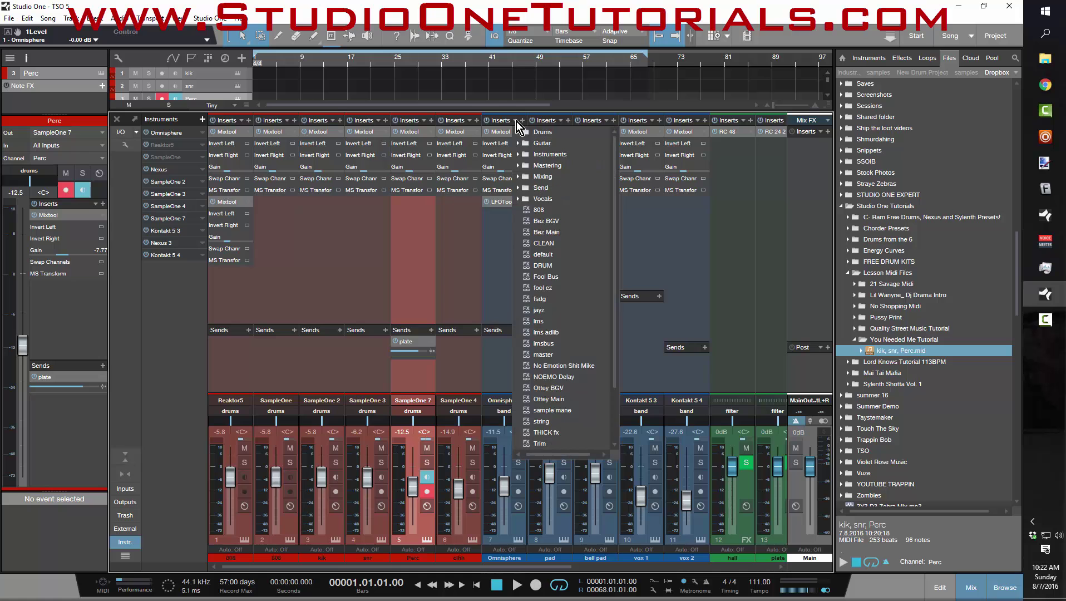
click(485, 225)
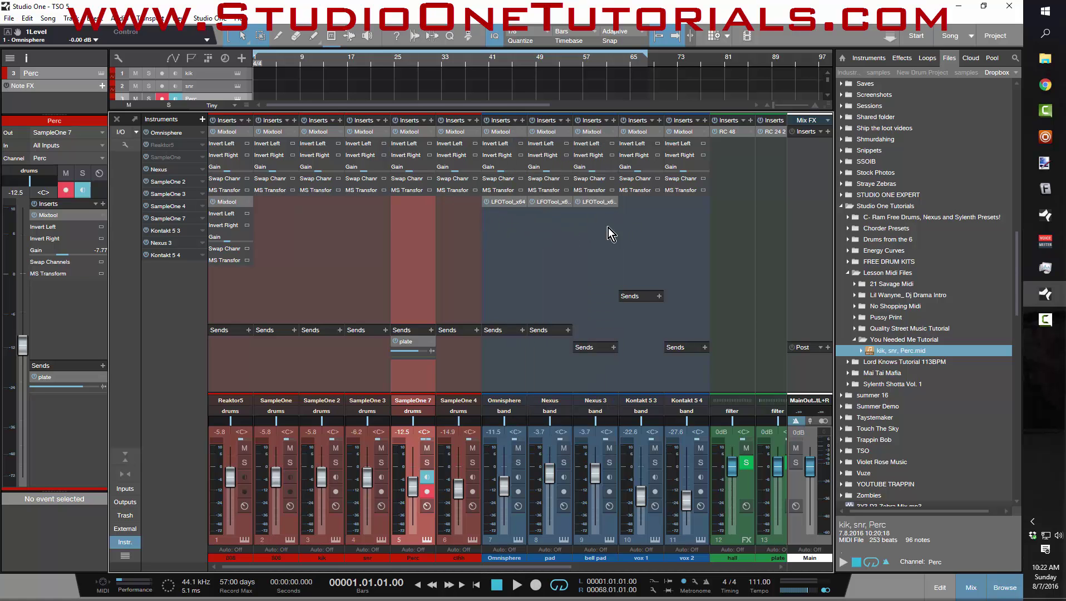
click(518, 121)
click(514, 123)
click(514, 123)
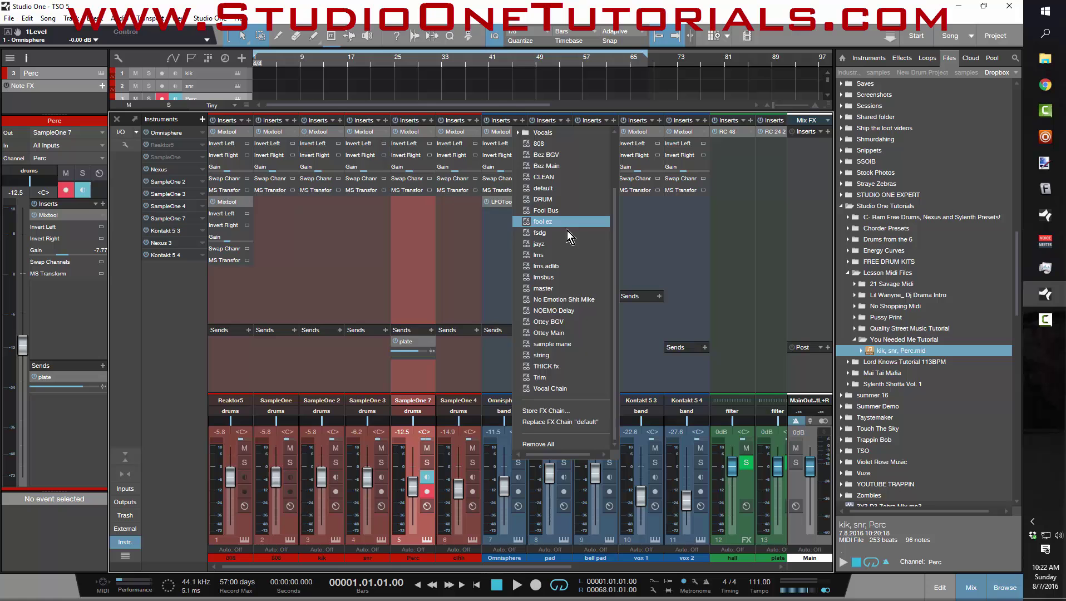
click(588, 415)
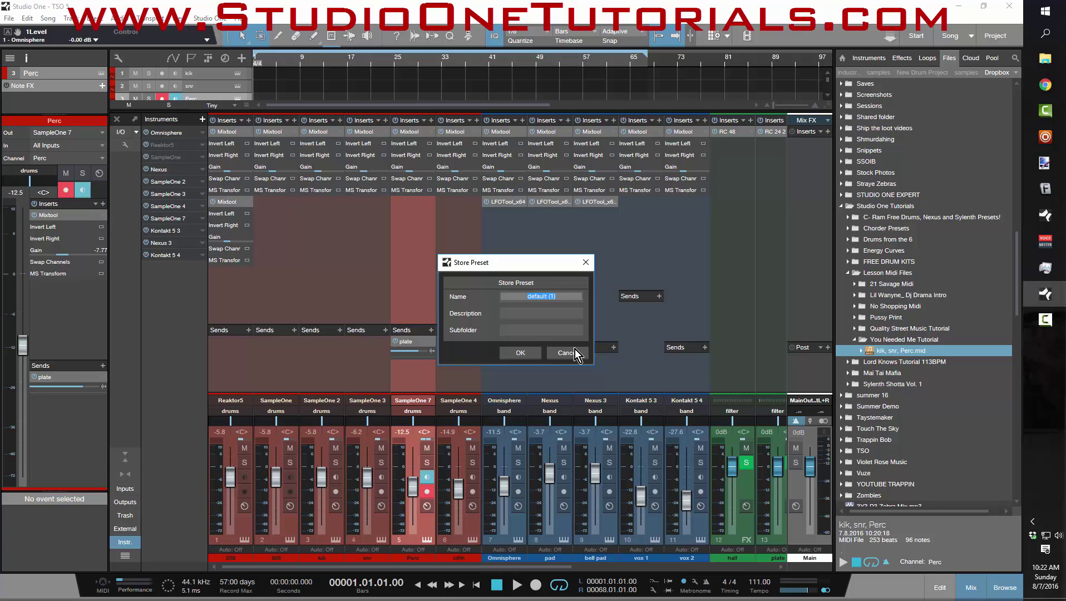
key(BackSpace)
text(Bass LFO)
click(523, 353)
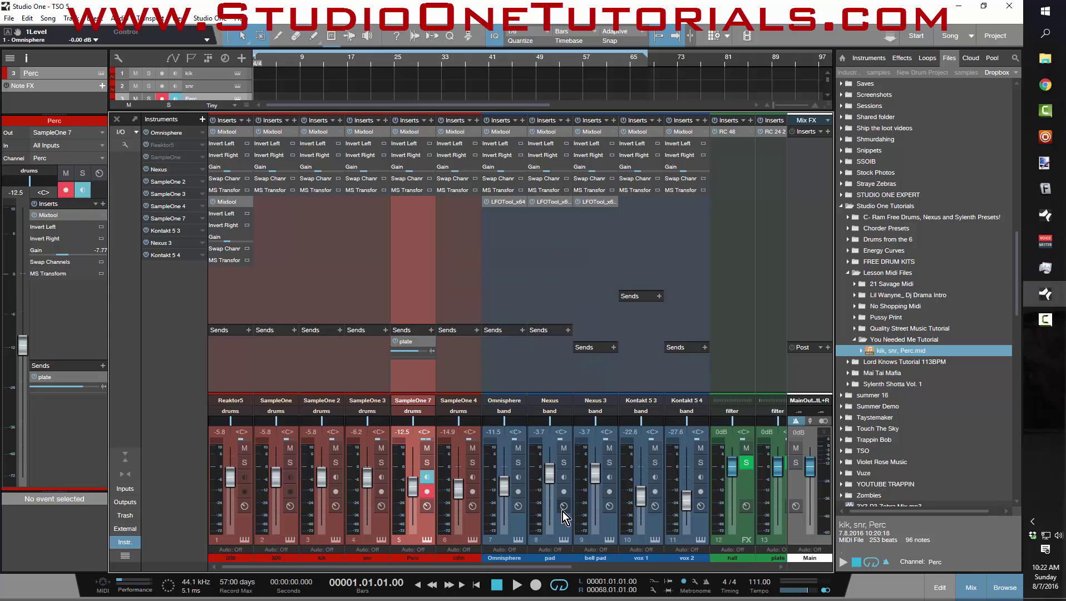
Store the Nexus channel's insert chain as an FX chain preset named 'Pad LFO'
click(560, 121)
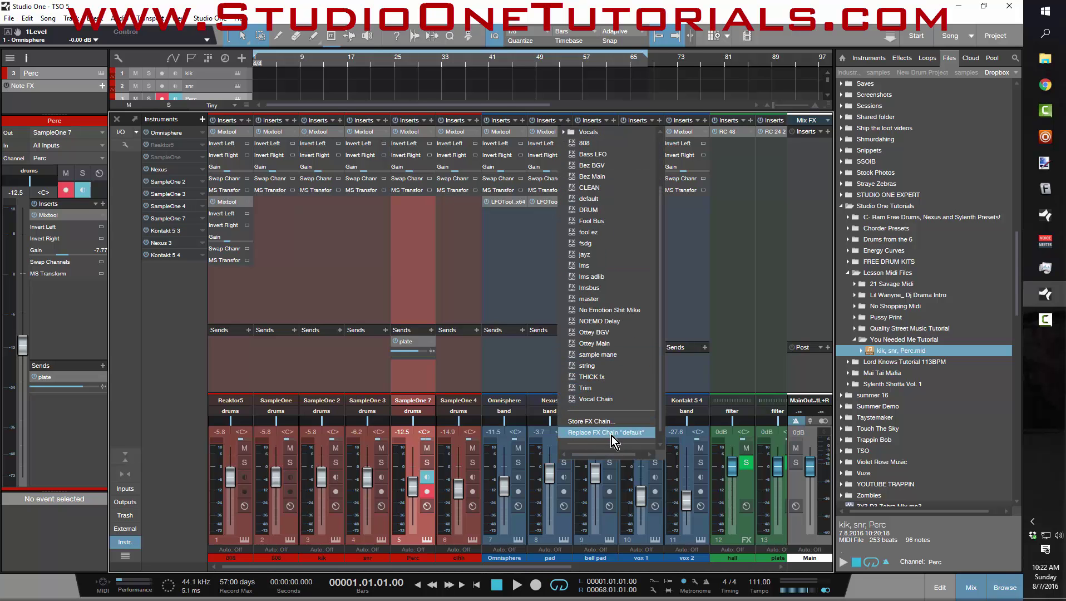
click(612, 422)
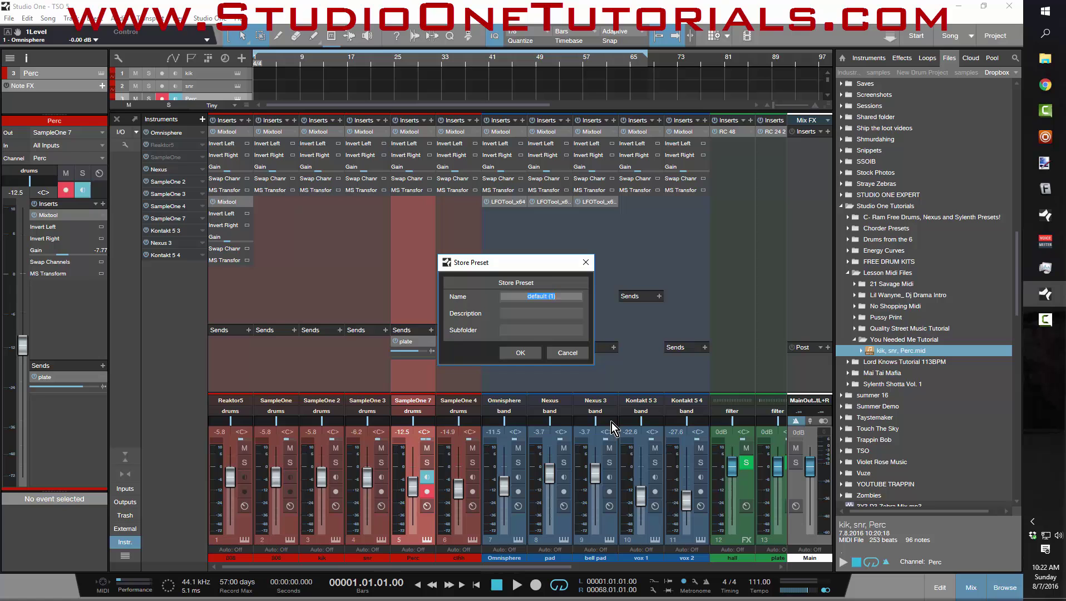
key(BackSpace)
text(Pad LFO)
key(Return)
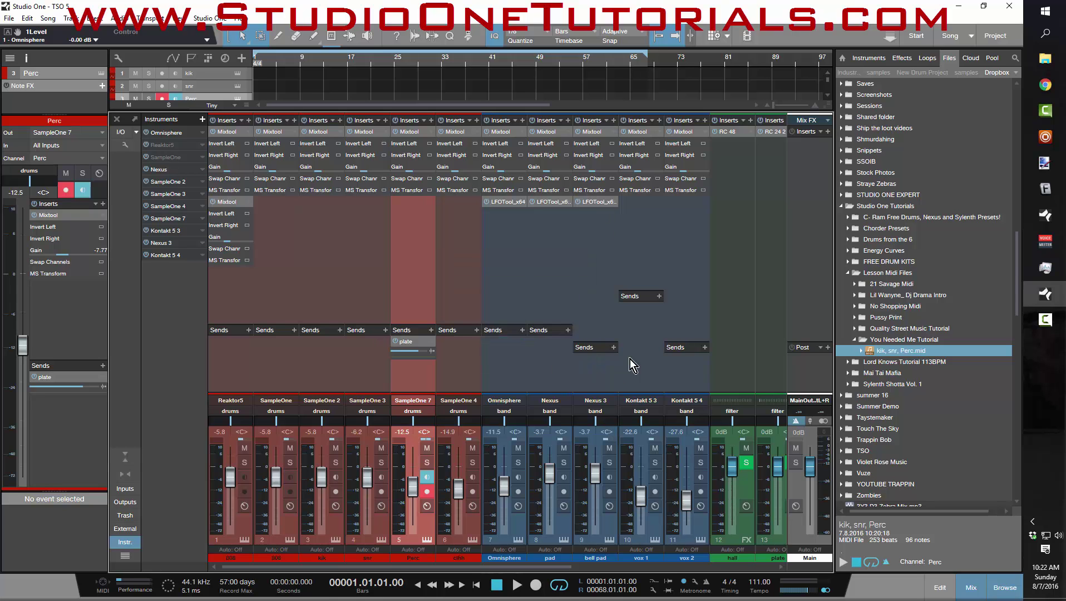
Store the bell pad channel's effects chain as an FX chain preset named 'Bell pad LFO'
click(608, 121)
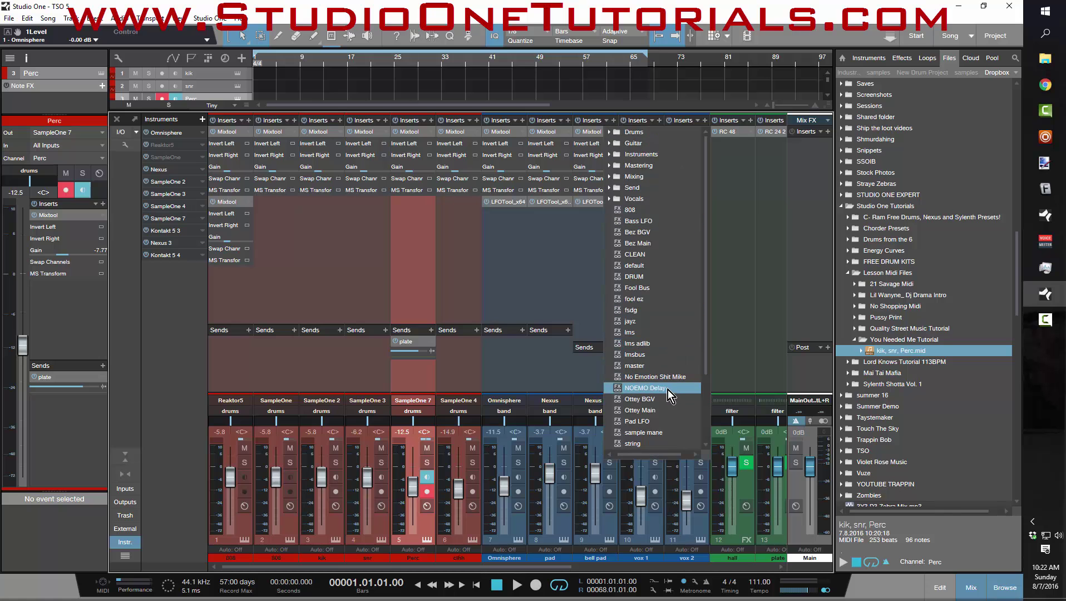
scroll(676, 222, down, 3)
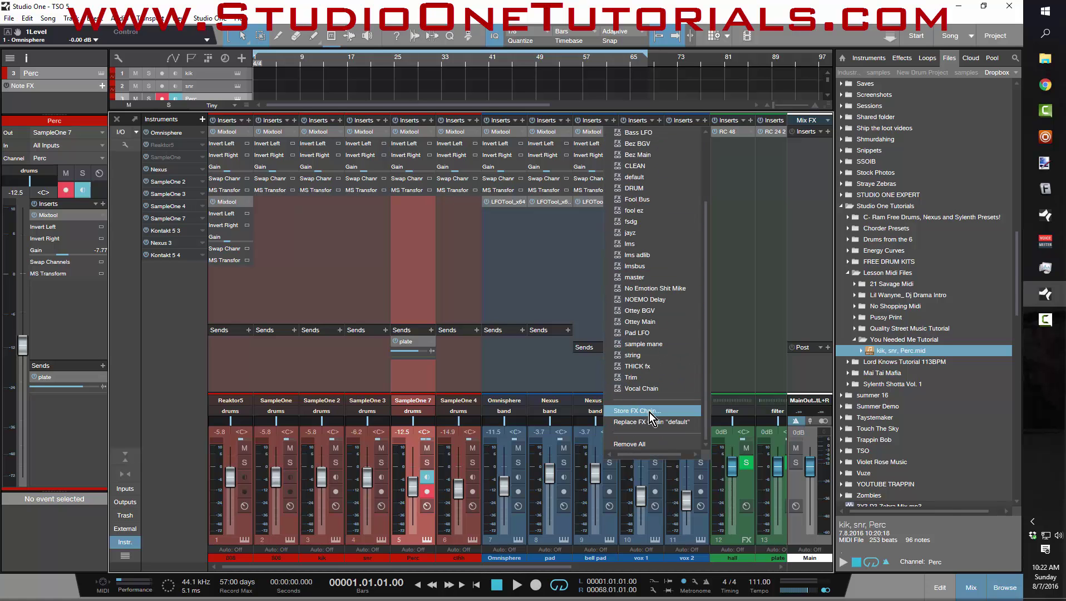
click(650, 413)
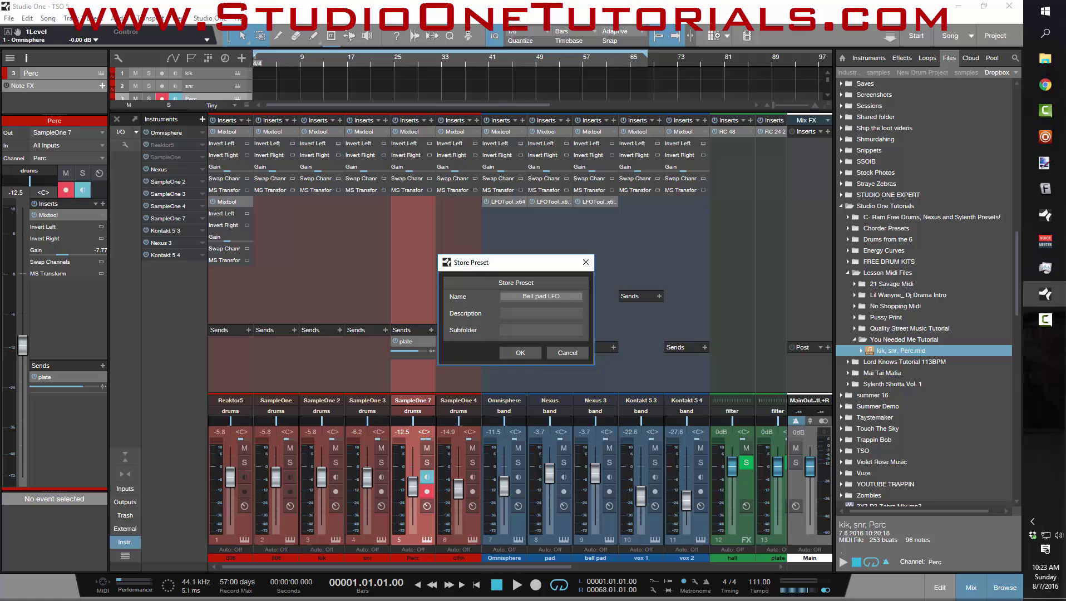
click(531, 353)
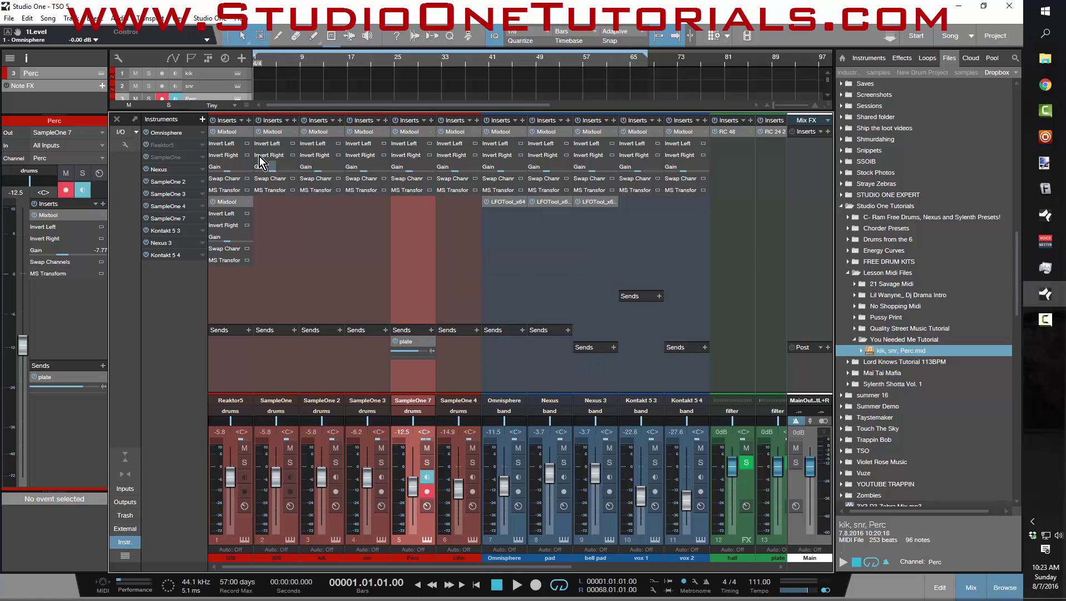
Close the TSO 5 song without saving its changes
click(9, 18)
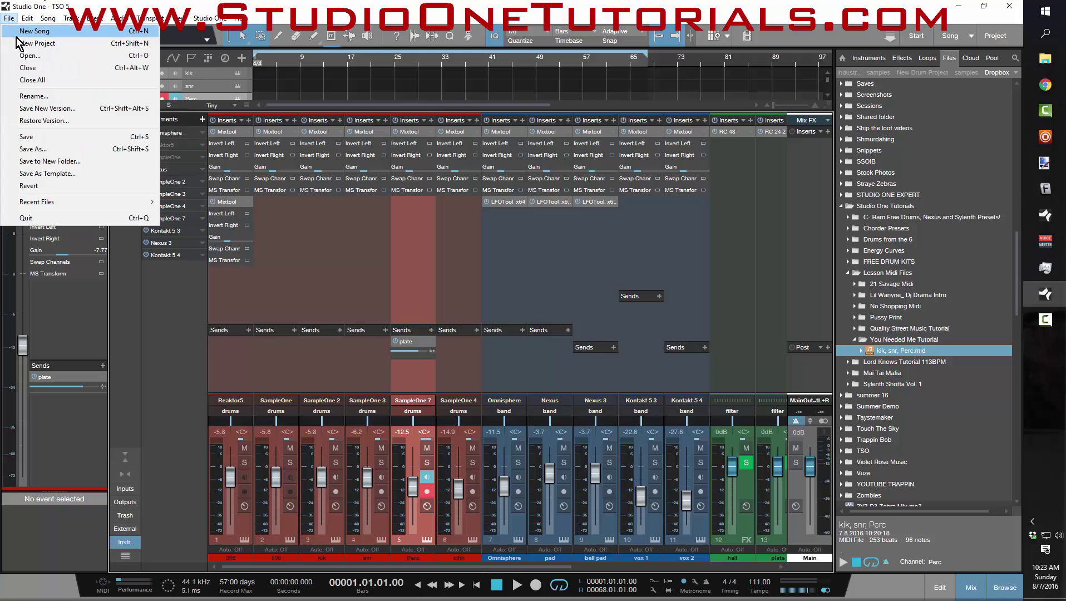
click(27, 68)
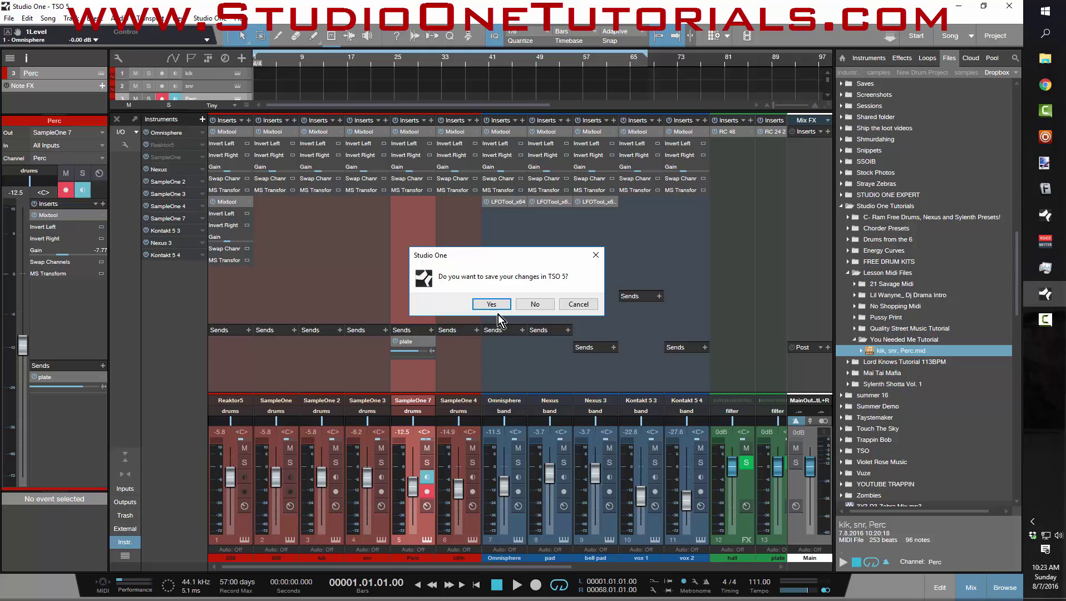
click(542, 305)
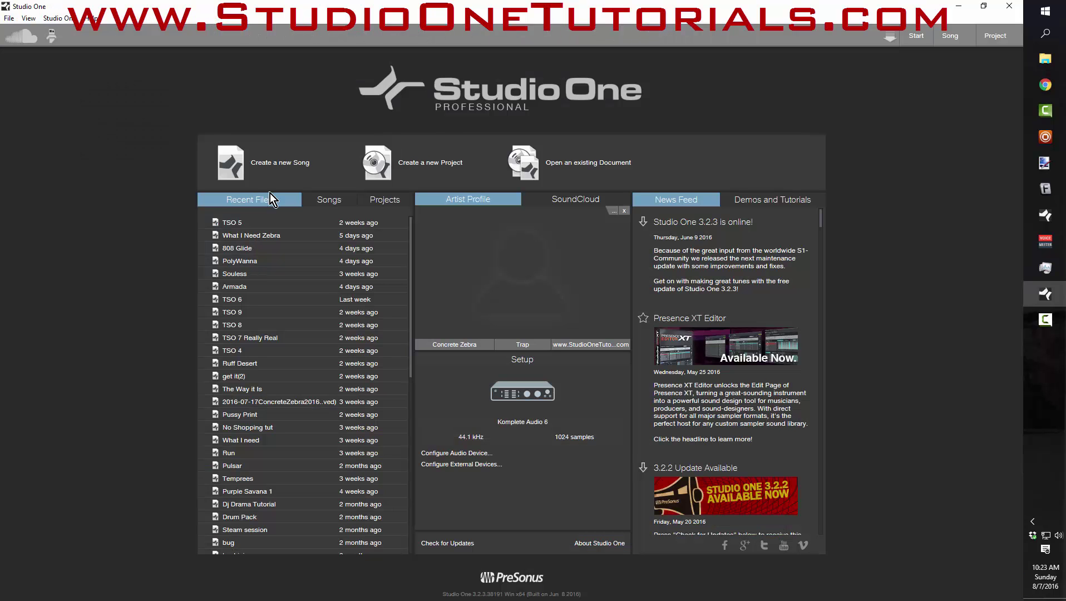
Create a new song from the TSO template titled 'Neeed One Tutprial'
click(285, 164)
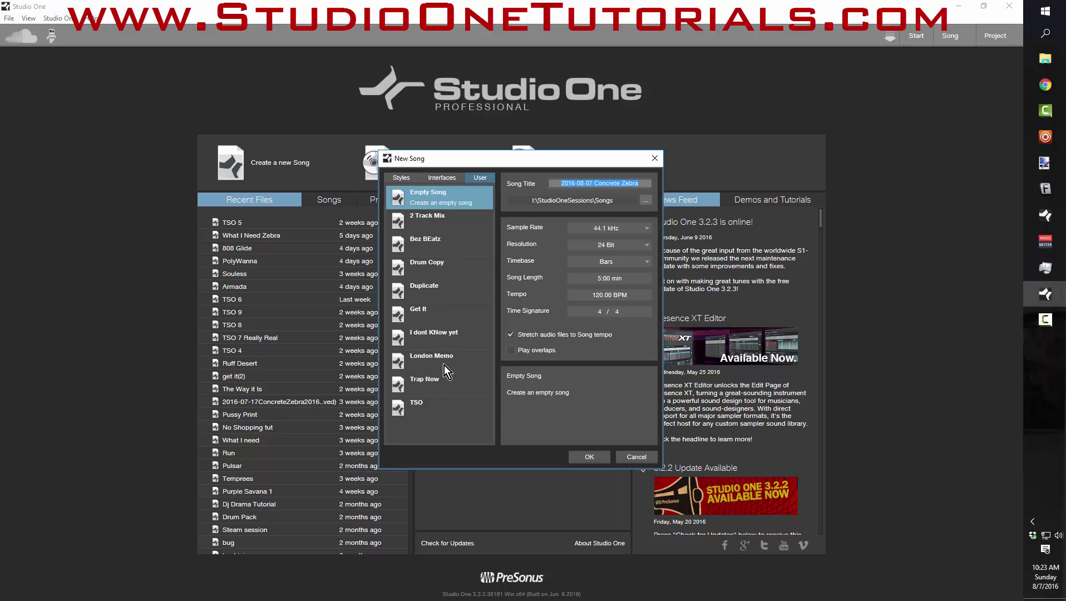
click(433, 403)
click(606, 184)
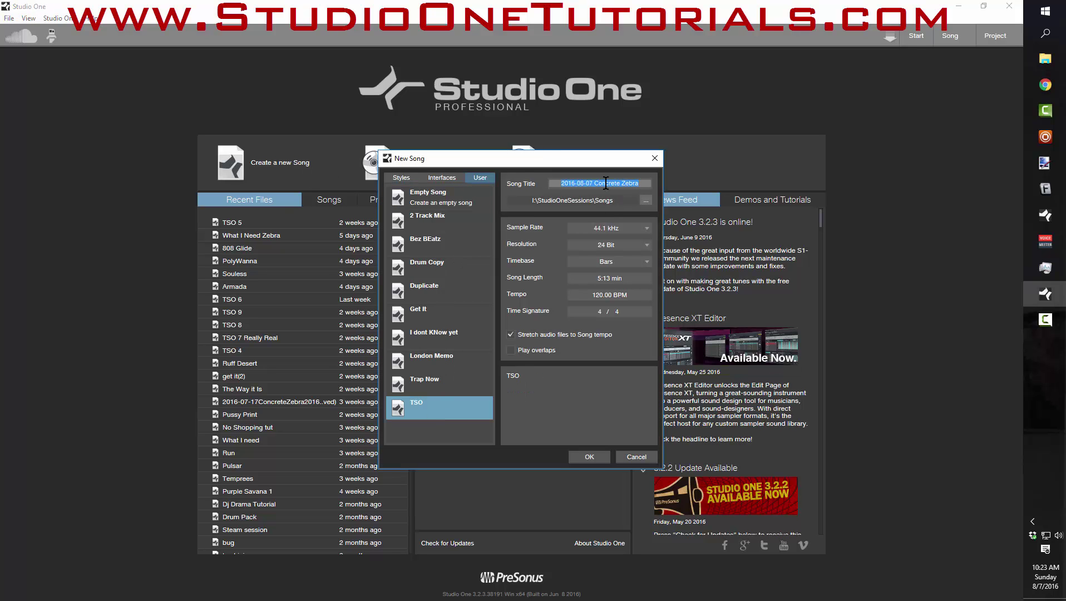
text(Neeed One)
text( Tutp)
text(rial)
scroll(602, 298, down, 1)
click(604, 458)
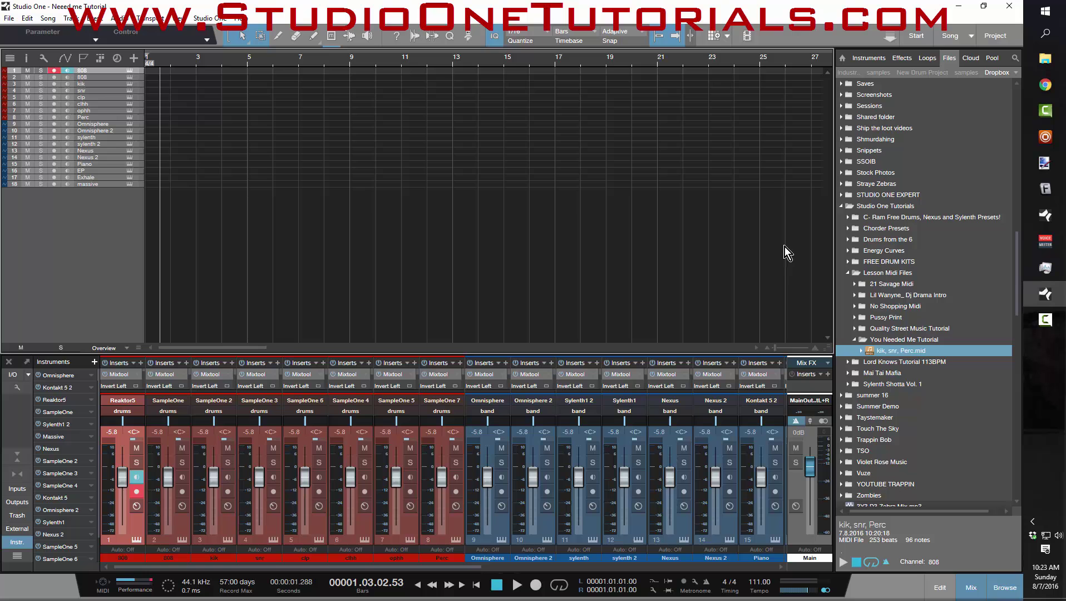
Drop the kik, snr, Perc MIDI parts at bar 1 and zoom to see their full length
drag(892, 353, 155, 88)
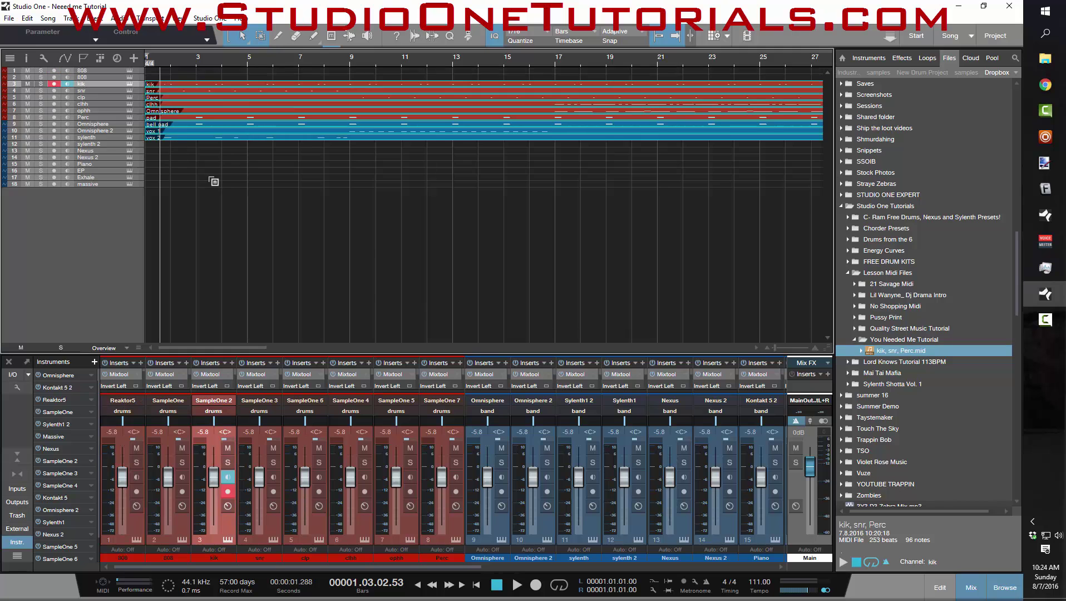
key(z)
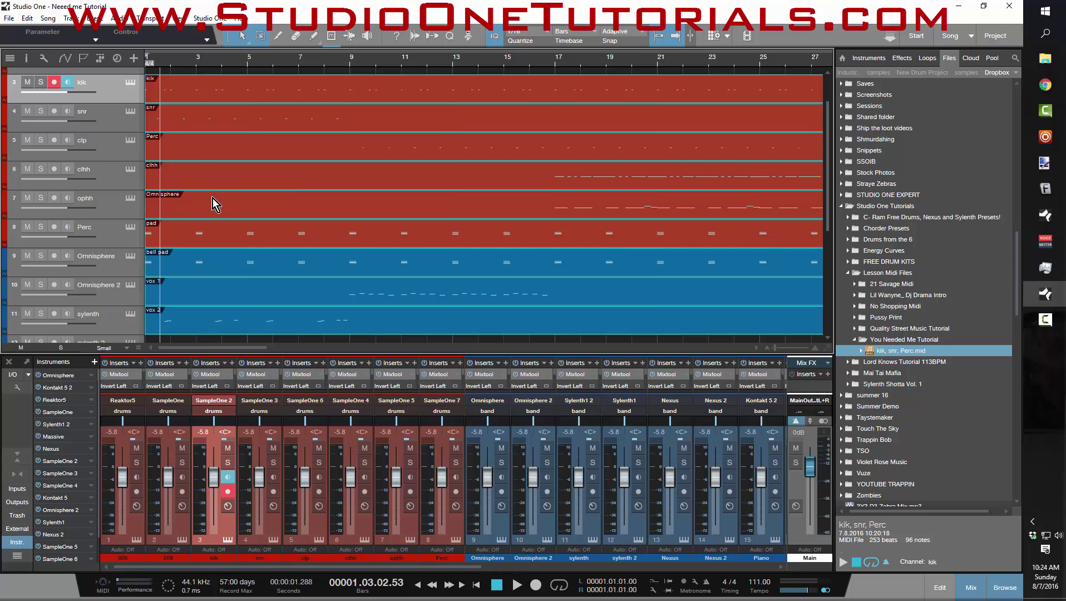
scroll(215, 204, down, 2)
scroll(259, 316, down, 1)
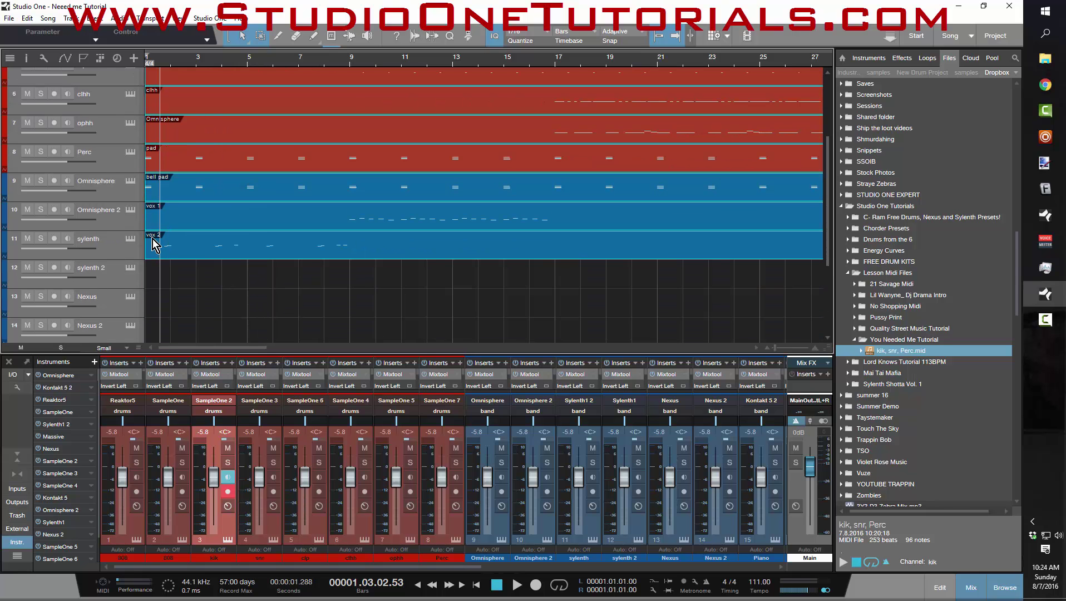
click(198, 297)
scroll(260, 280, up, 4)
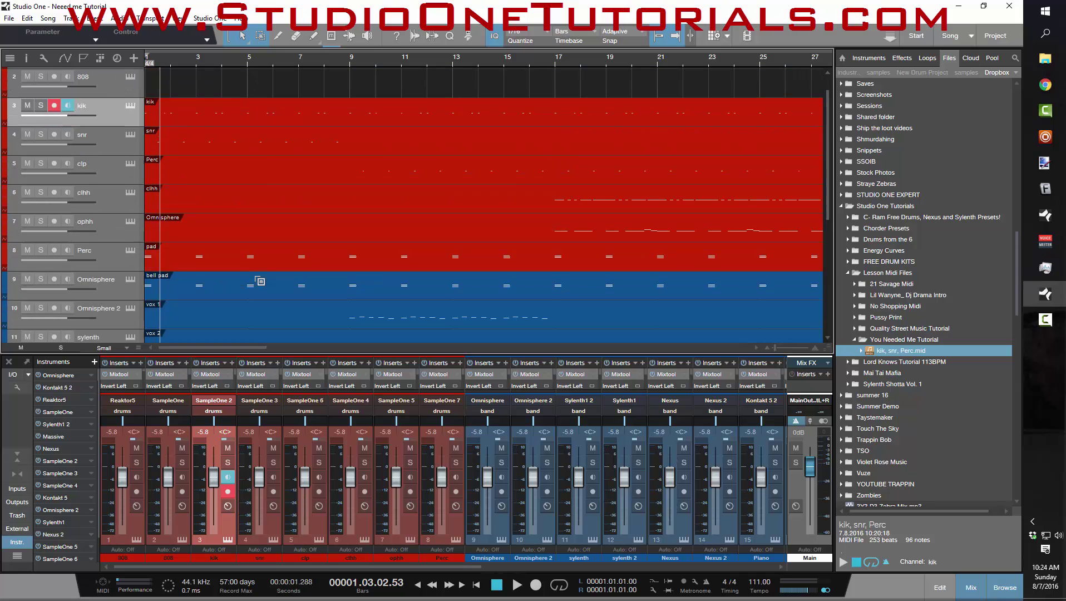
scroll(260, 281, down, 1)
drag(243, 54, 243, 37)
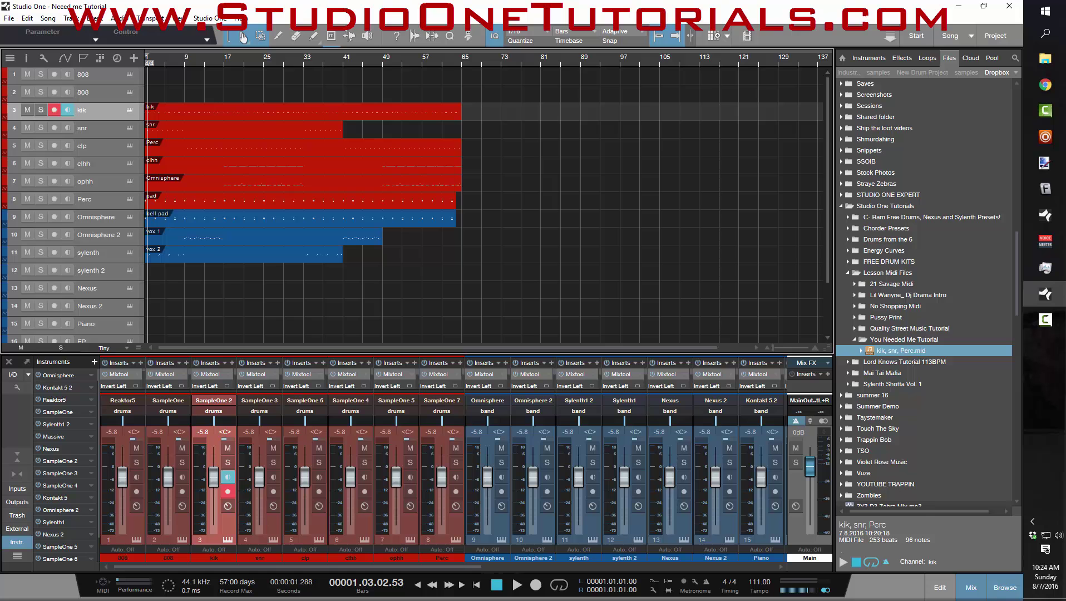
Move the five melodic parts down, placing vox 2 on Exhale and vox 1 on EP
drag(476, 317, 178, 249)
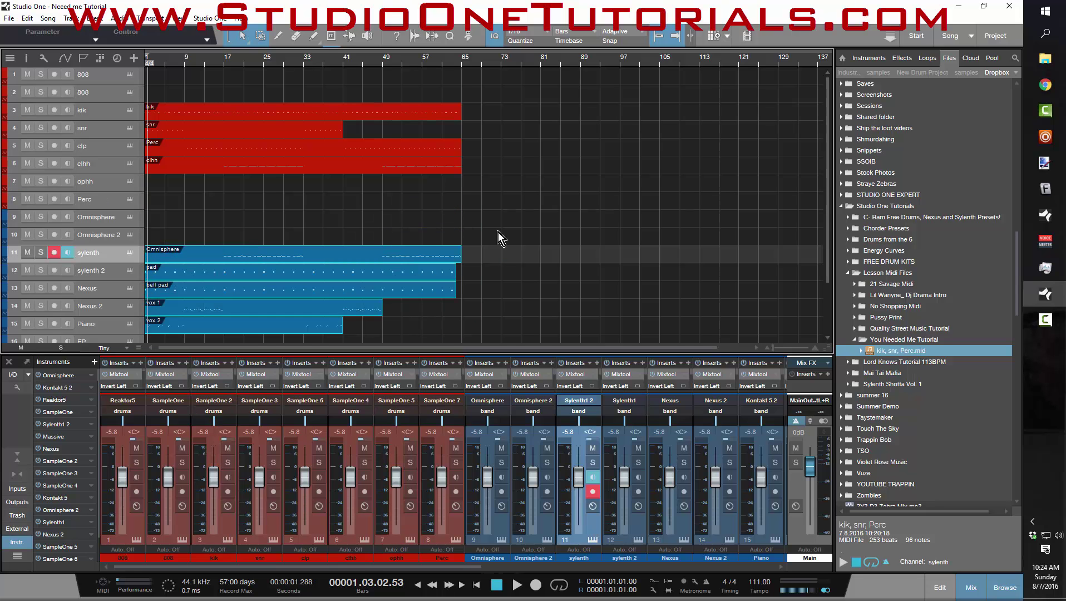
click(239, 234)
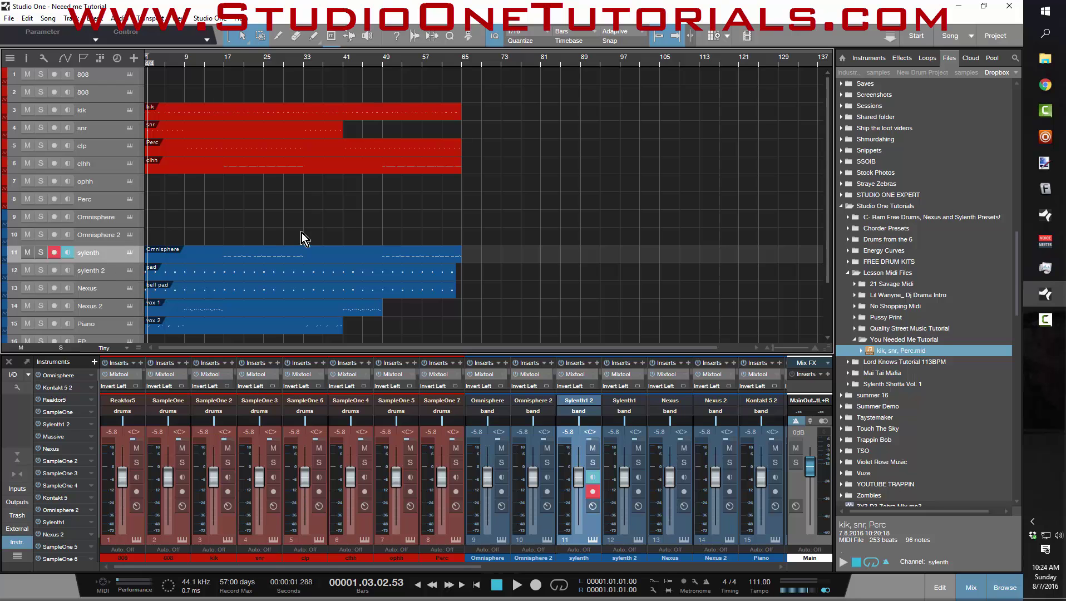
scroll(295, 245, down, 2)
mouse_move(191, 292)
mouse_down()
mouse_move(192, 326)
mouse_move(198, 304)
mouse_up()
drag(196, 255, 190, 208)
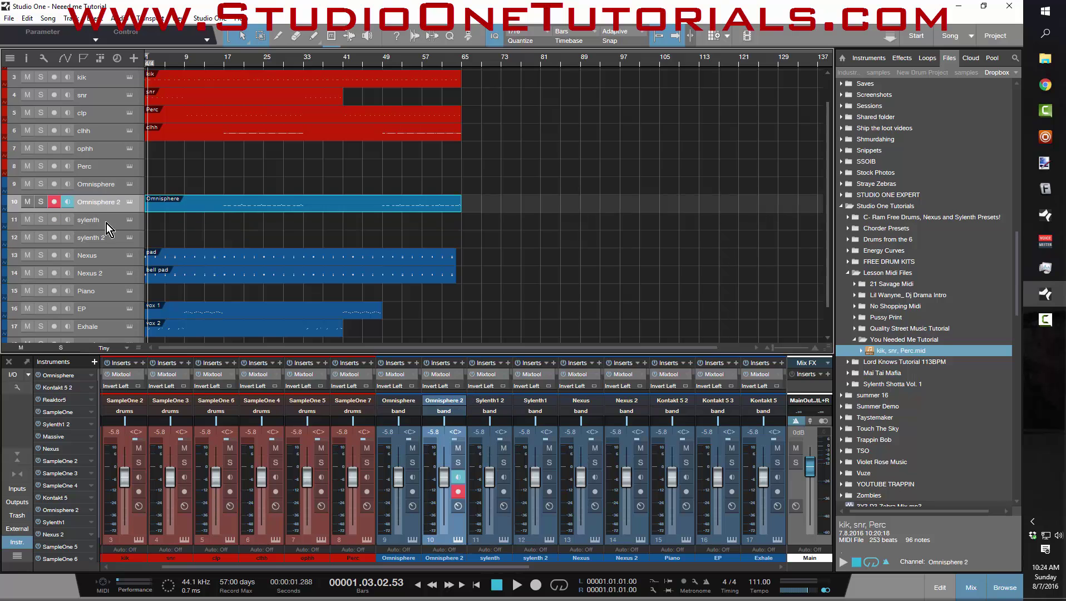
Select the empty sylenth, sylenth 2, Piano and massive tracks and open their context menu
click(107, 223)
ctrl+click(106, 243)
ctrl+click(106, 292)
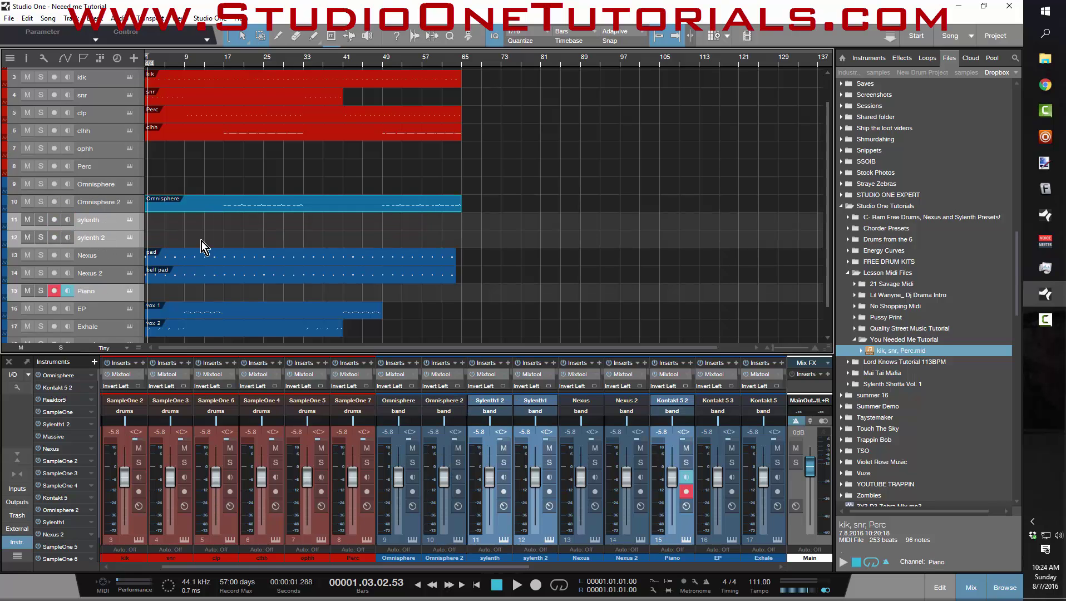
scroll(202, 241, down, 2)
ctrl+click(103, 316)
right_click(104, 314)
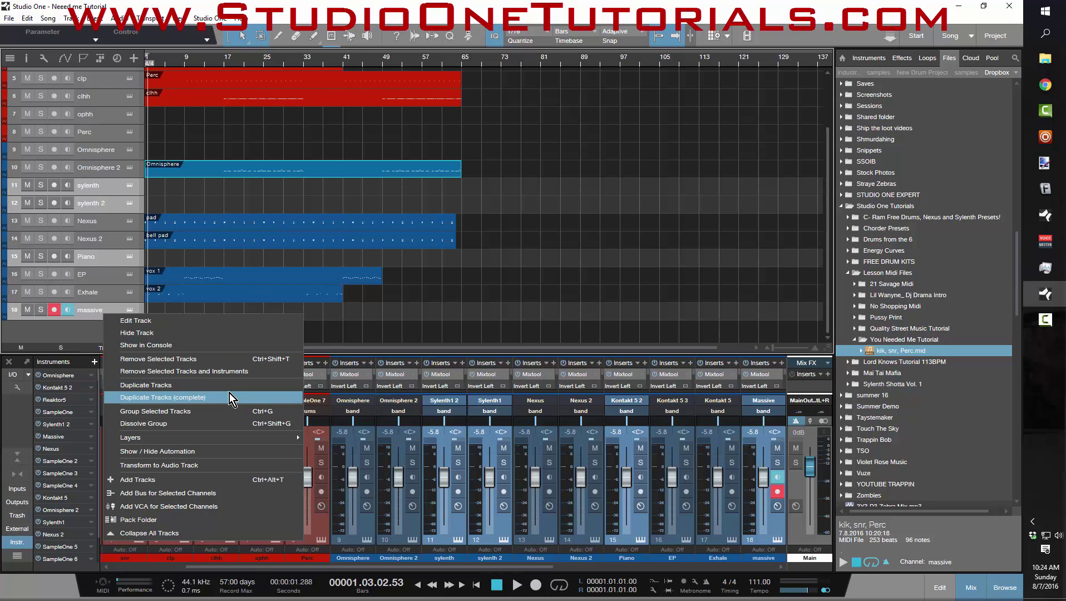
Remove the empty tracks with their instruments, keeping nine tracks, then open Omnisphere 2's editor
key(Escape)
key(Delete)
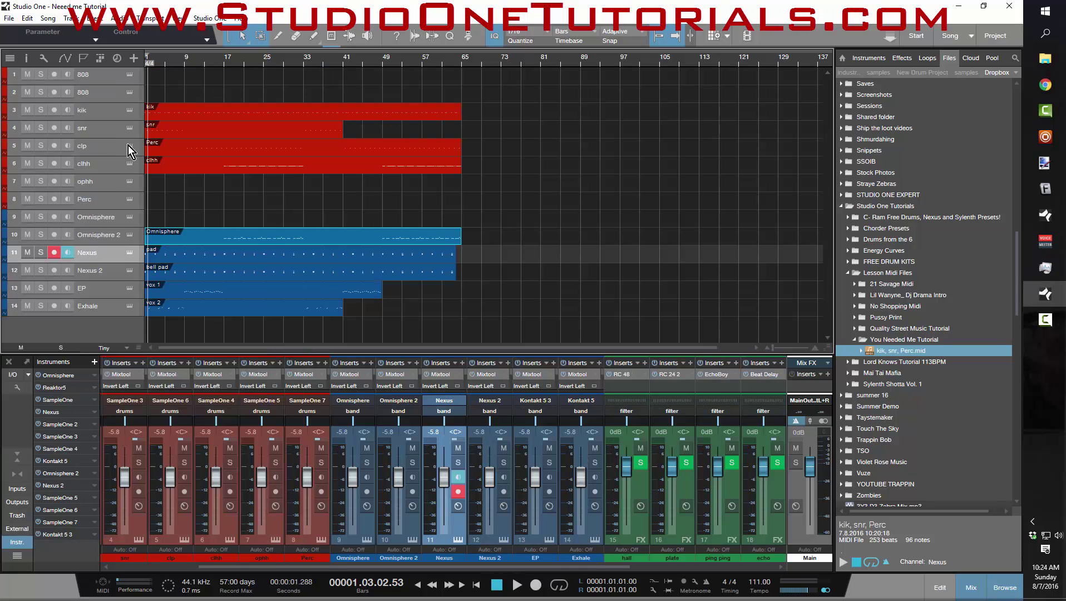
click(115, 217)
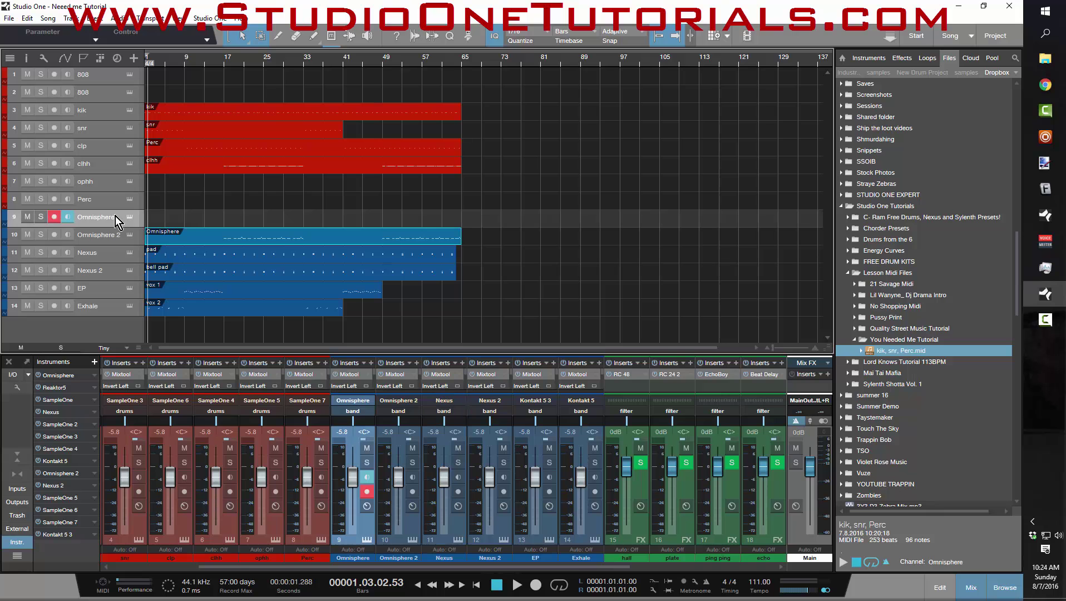
click(117, 183)
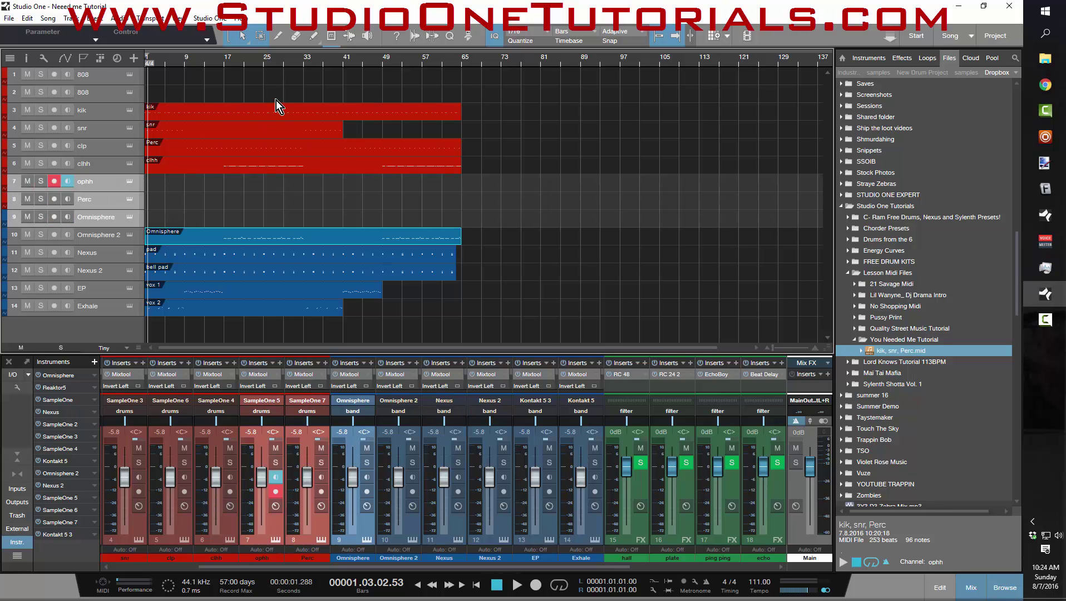
shift+click(106, 97)
shift+click(105, 79)
right_click(105, 79)
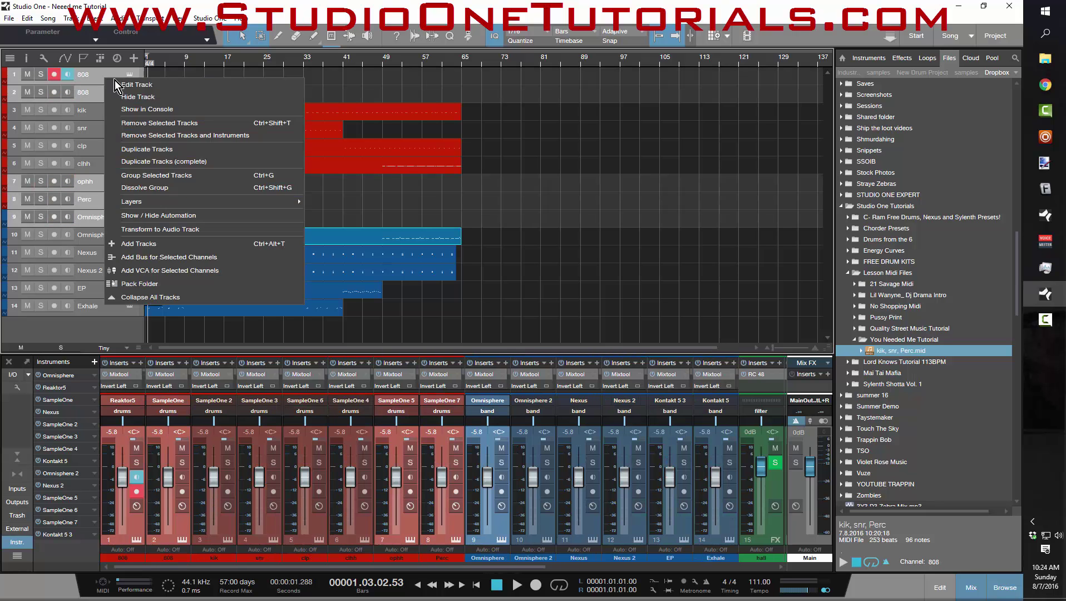
click(180, 139)
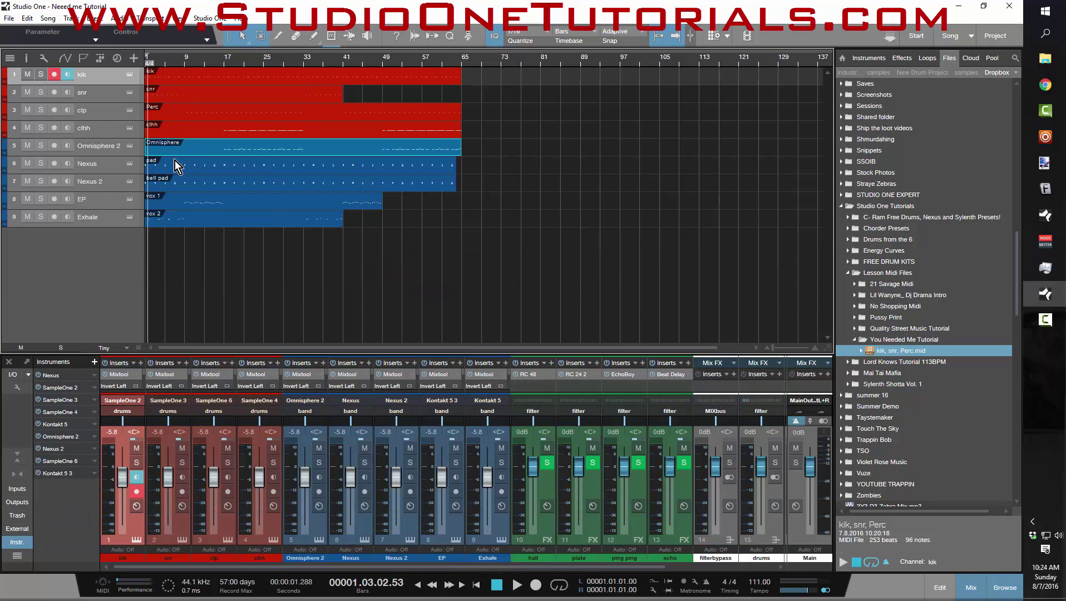
click(130, 146)
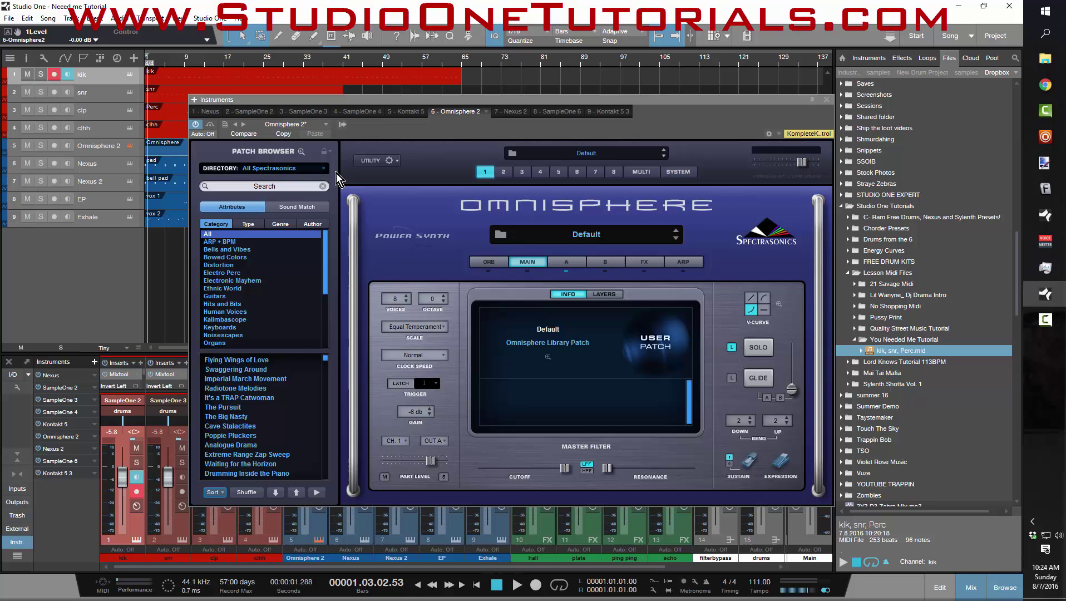
Load the stored 'Needed me bass' user preset into Omnisphere 2 and close its window
click(225, 124)
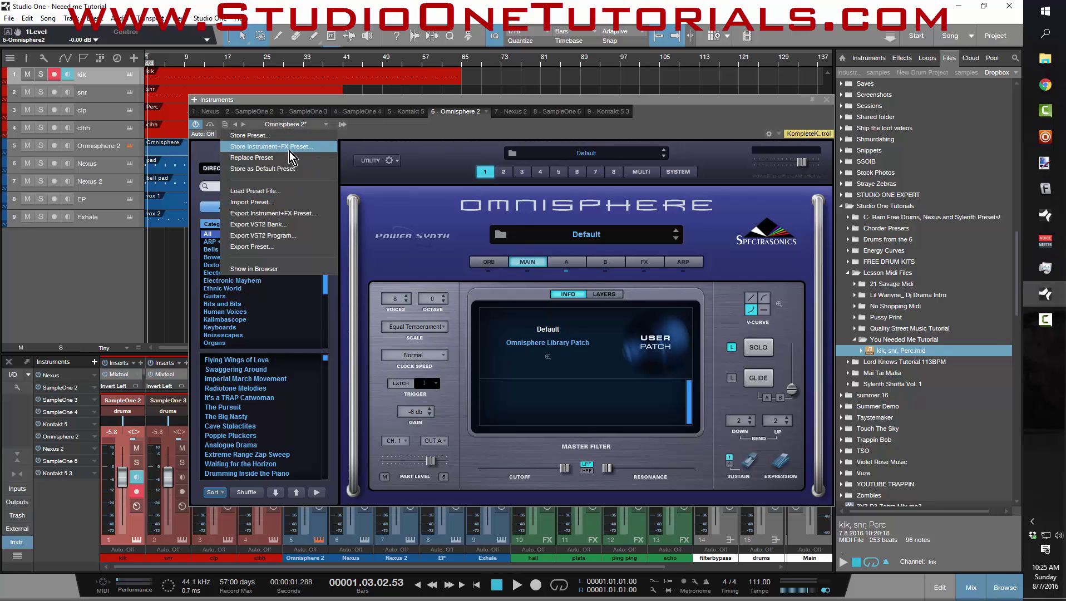
click(325, 124)
click(325, 124)
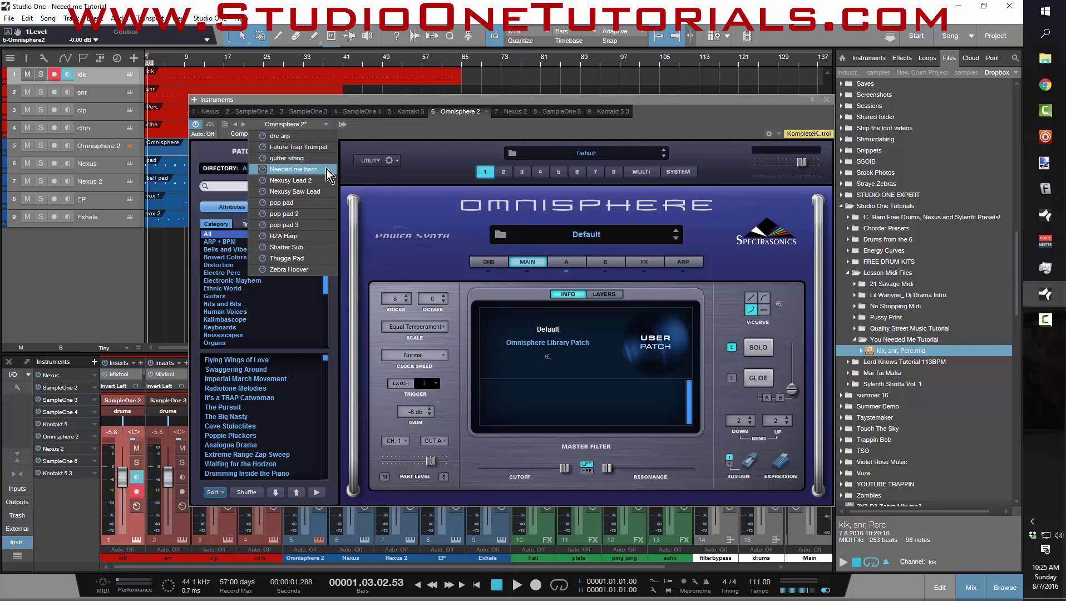
click(827, 102)
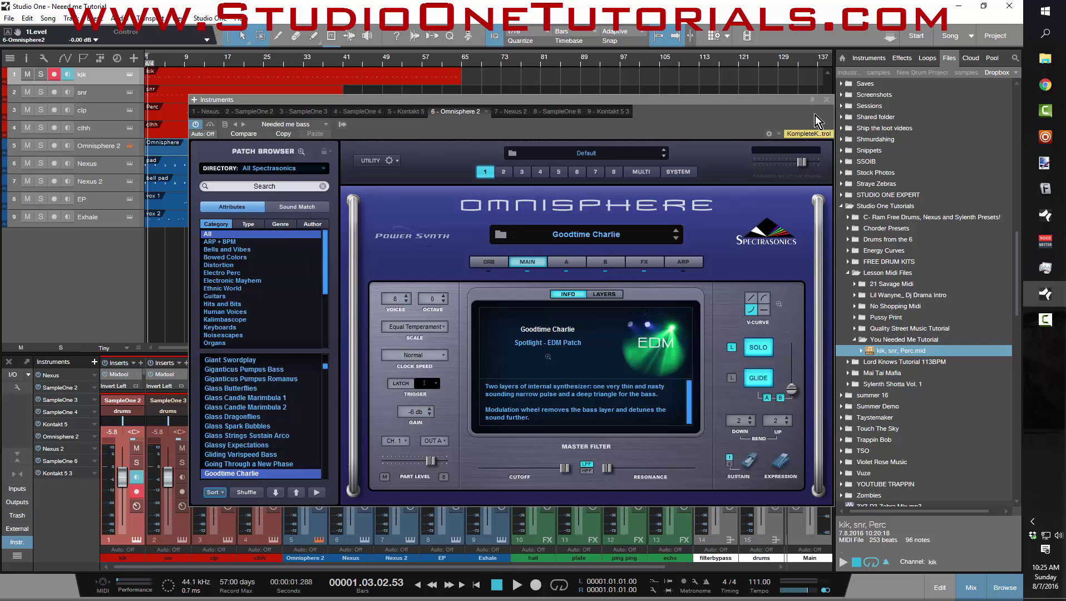
click(826, 100)
click(121, 168)
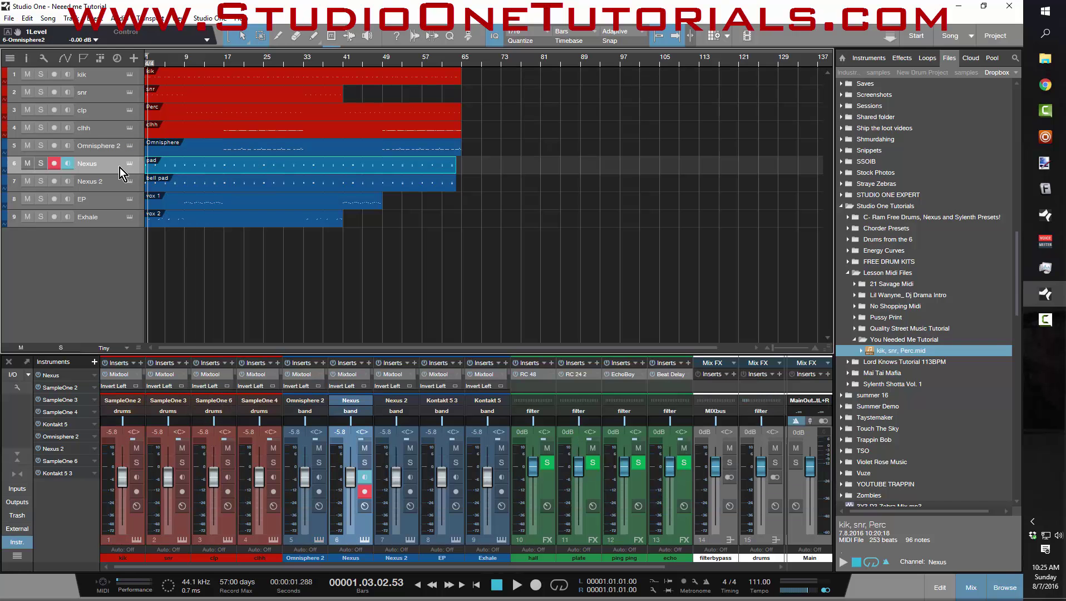
Load the stored bell pad preset onto the Nexus instrument and close its editor
click(133, 164)
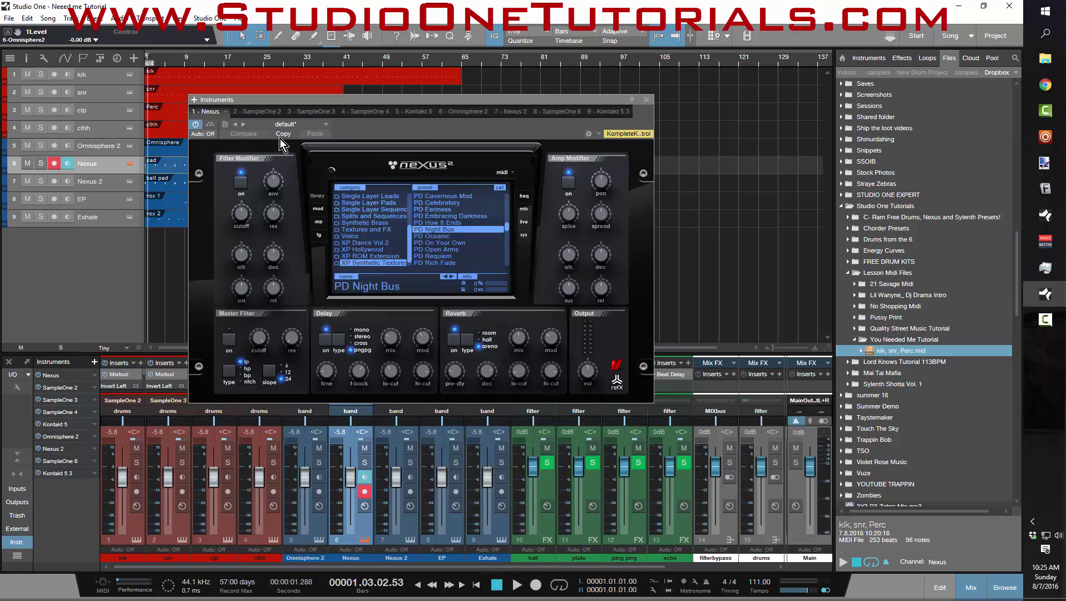
click(326, 125)
click(314, 139)
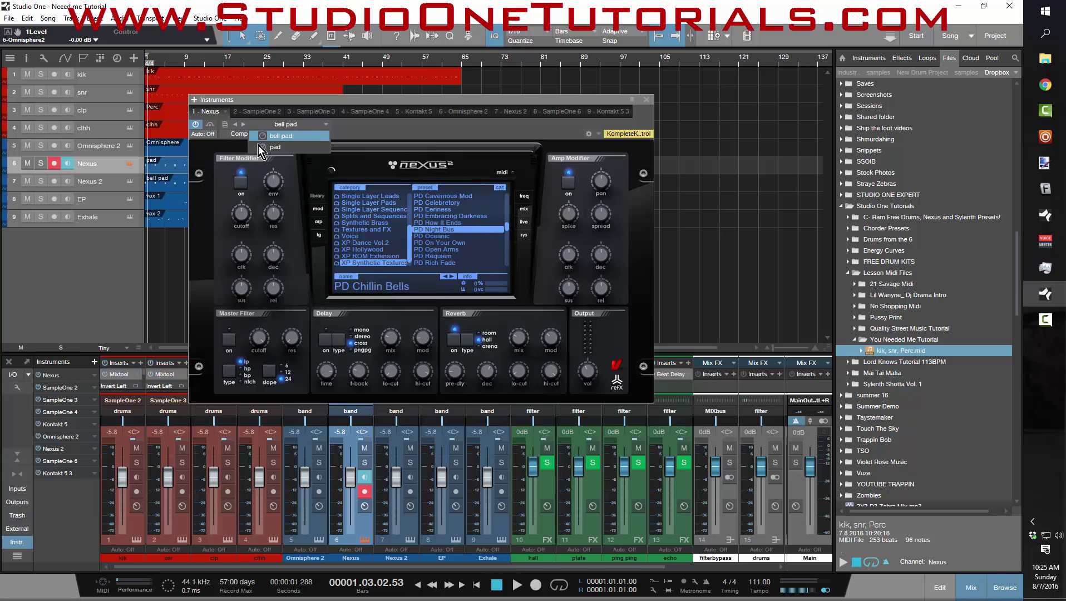
click(649, 100)
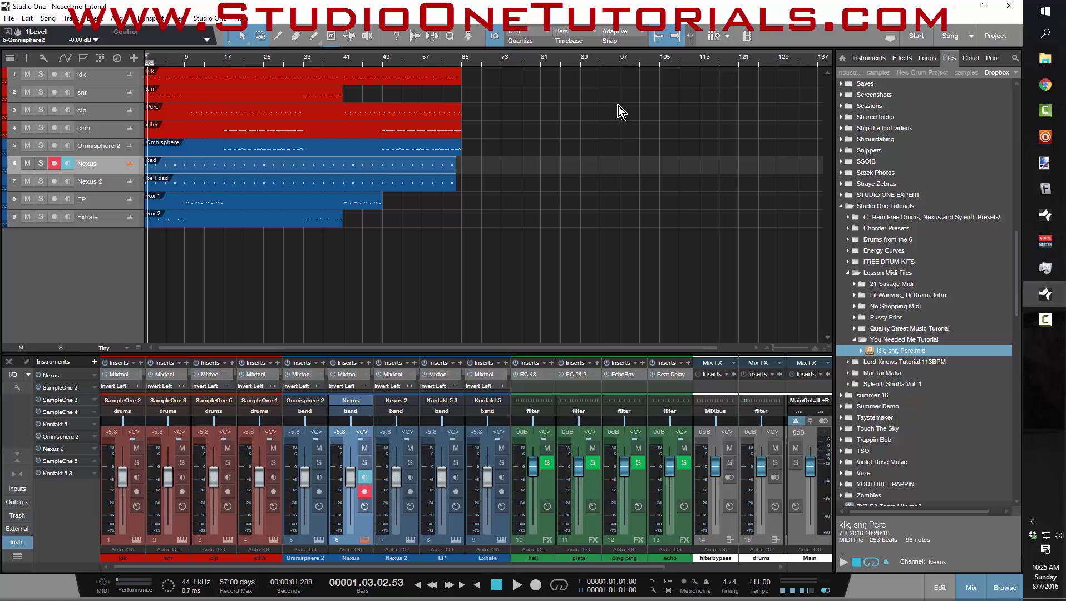
Load the stored 'pad' preset onto the Nexus 2 instrument and close its editor
click(115, 184)
click(131, 183)
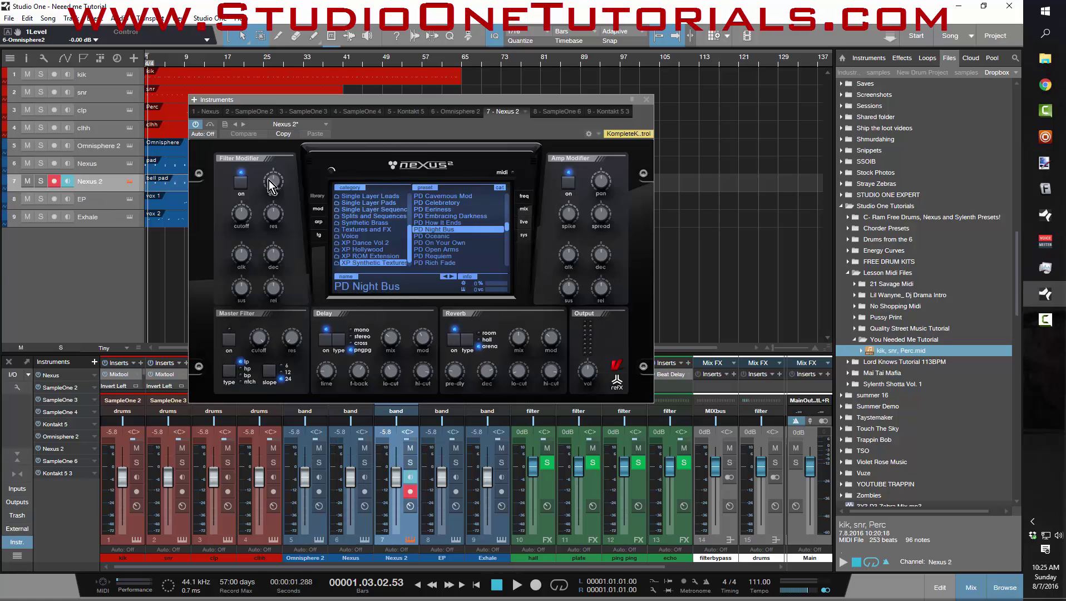
click(328, 126)
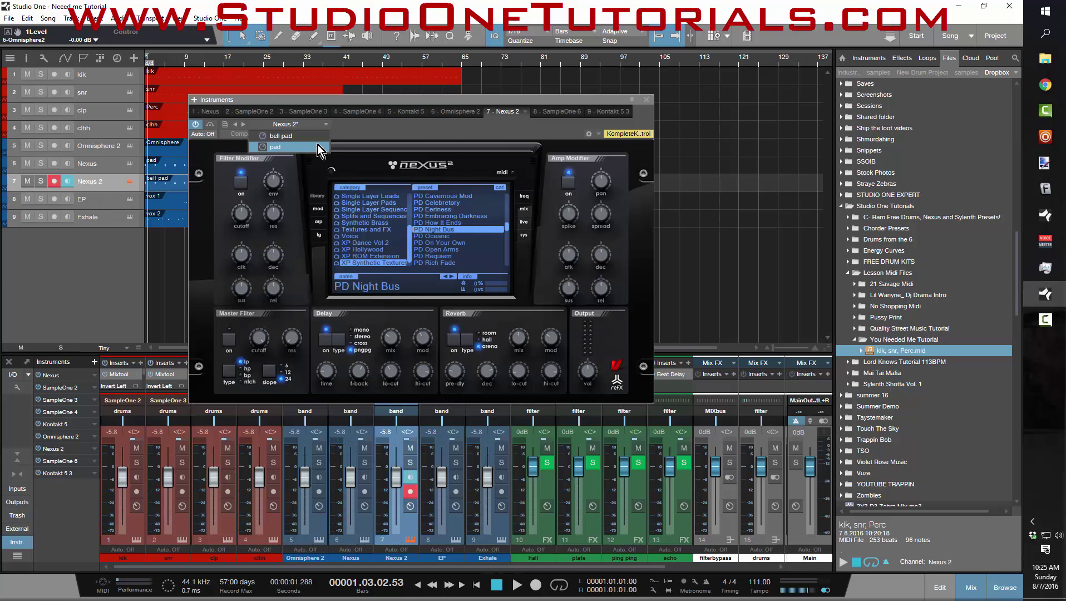
click(317, 146)
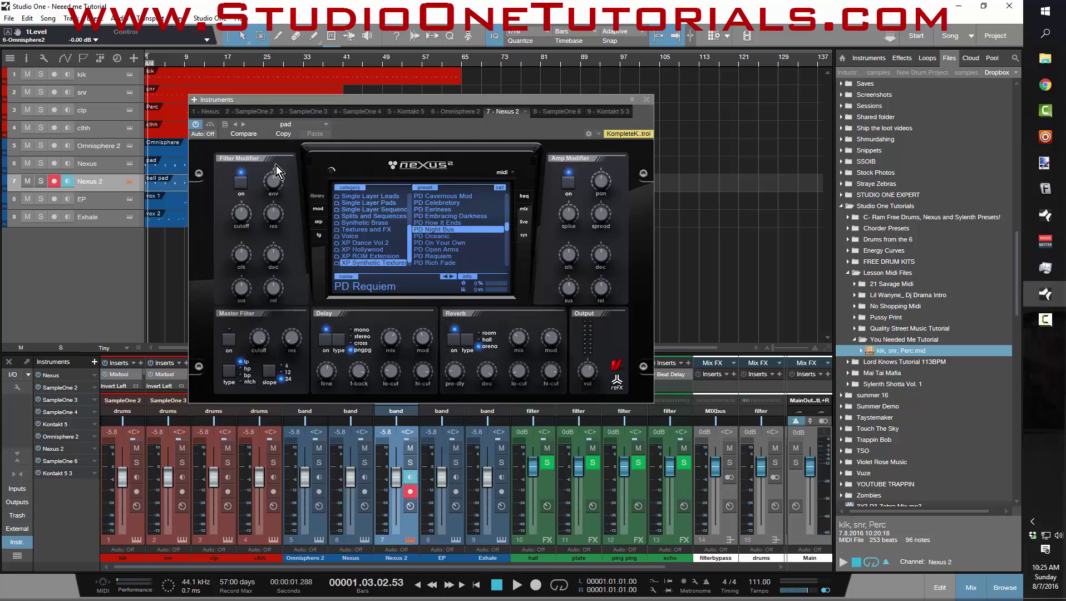
click(647, 100)
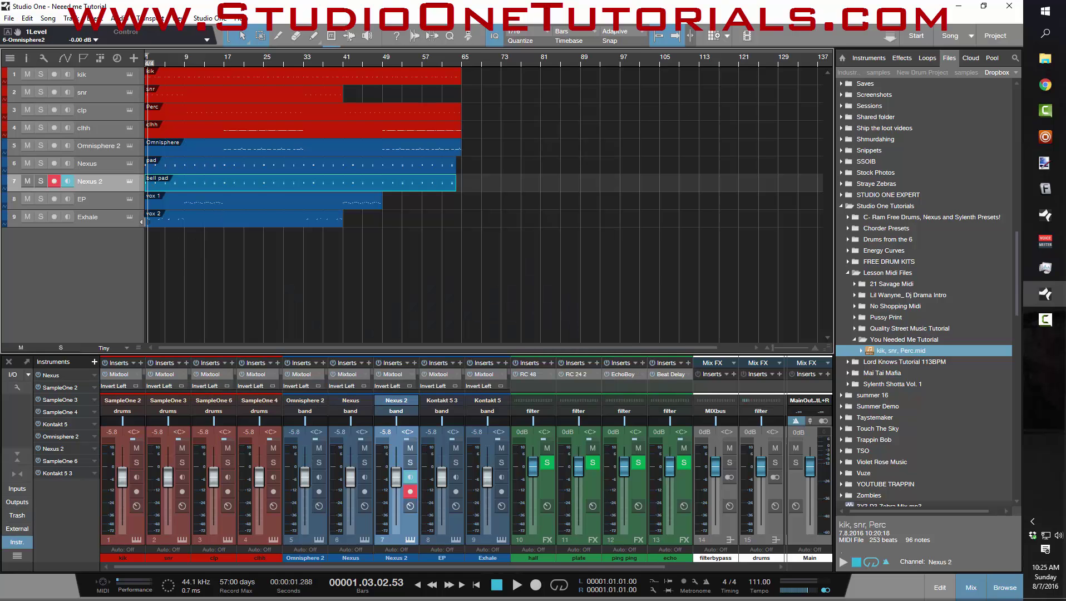
click(129, 199)
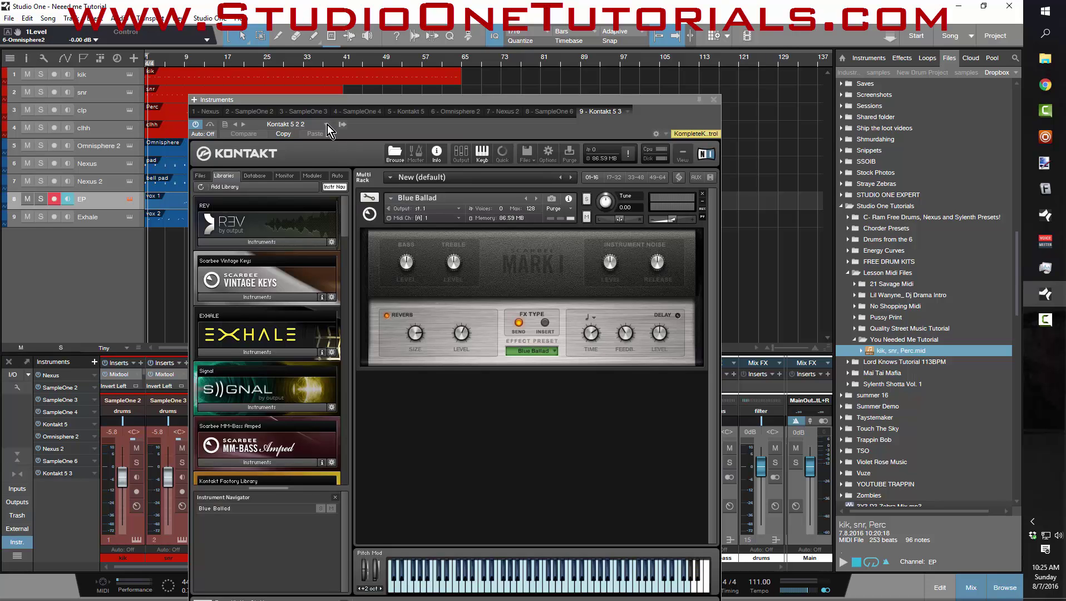
Give EP's Kontakt the 'vox 1' preset and Exhale's Kontakt 'vox 2', then close the editor
click(327, 125)
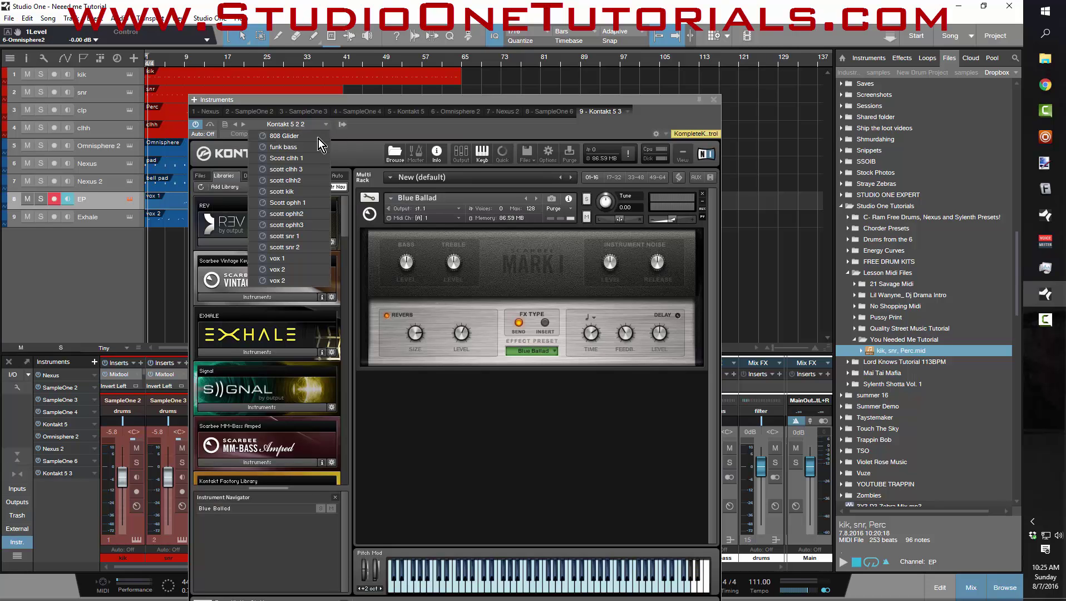
click(304, 259)
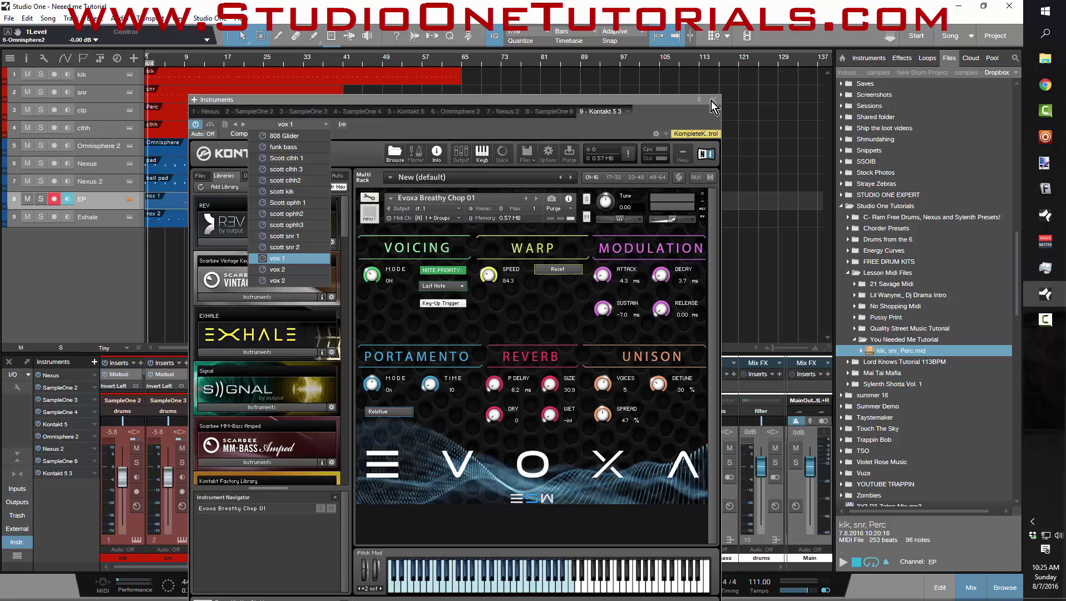
click(131, 221)
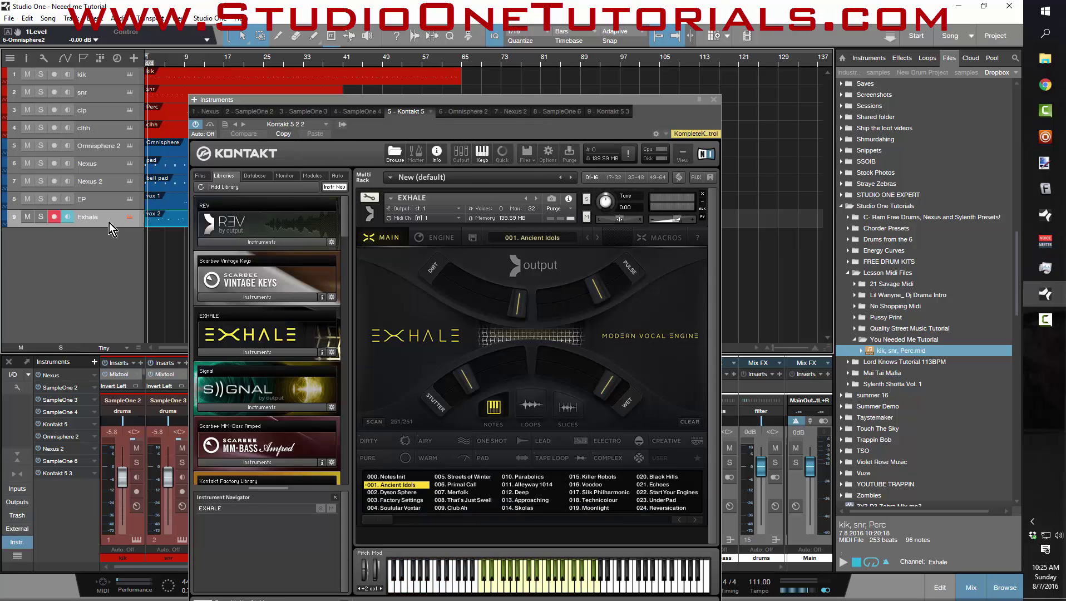
click(326, 124)
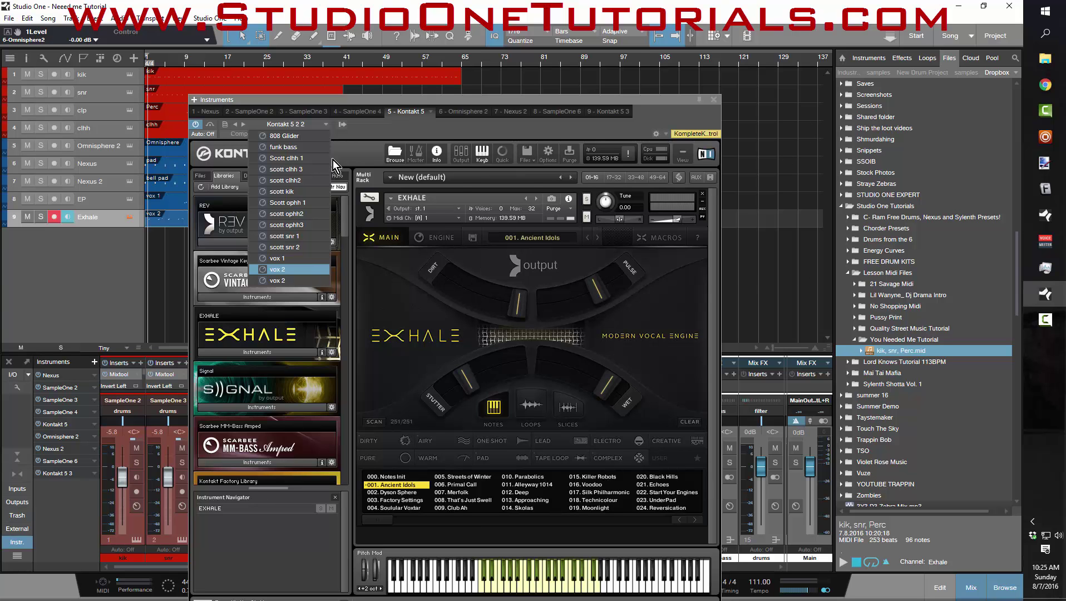
click(278, 269)
click(287, 124)
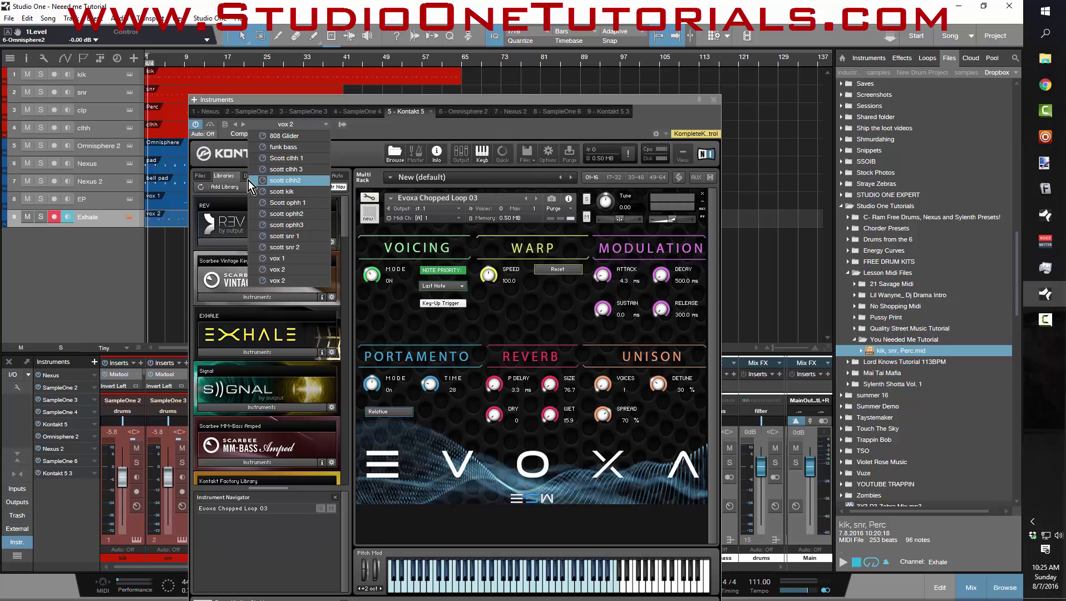
click(130, 198)
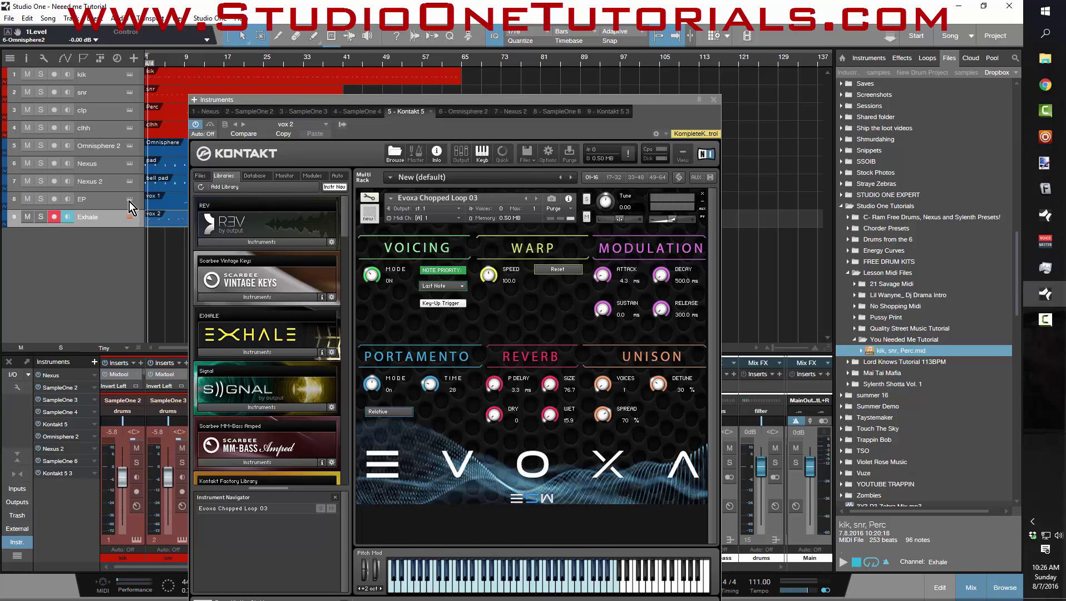
click(129, 202)
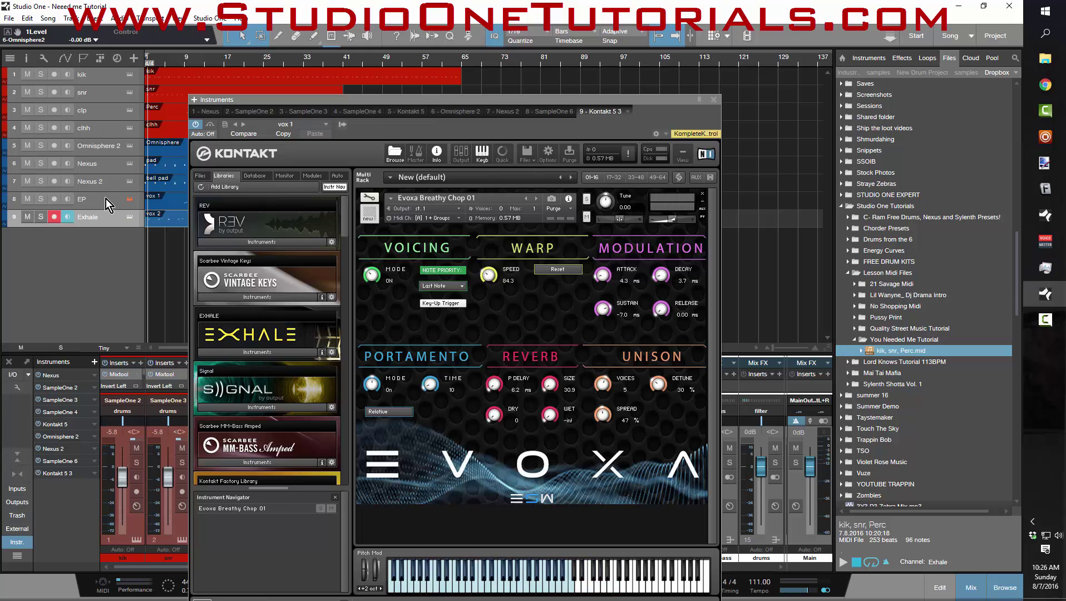
click(717, 98)
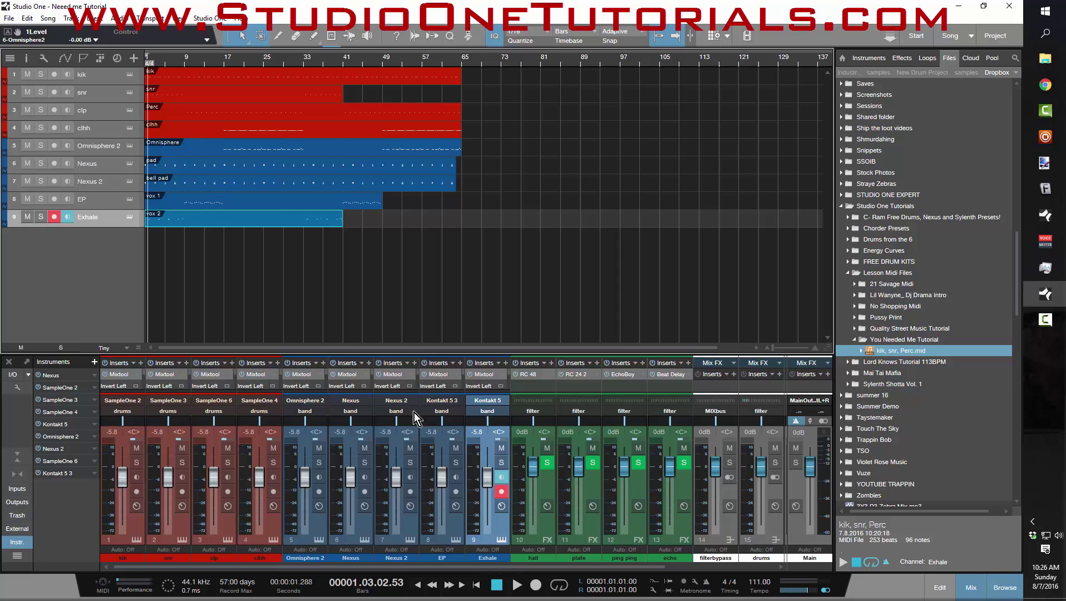
Enlarge the console and load the Bell pad LFO FX chain on the Omnisphere 2 channel
drag(429, 325, 441, 164)
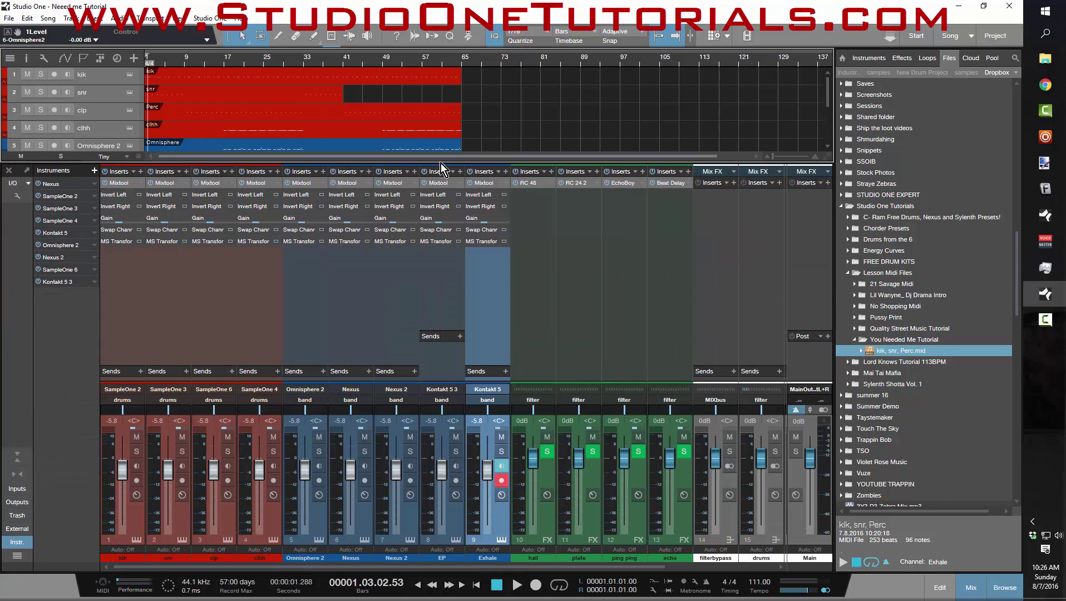
drag(441, 339, 442, 366)
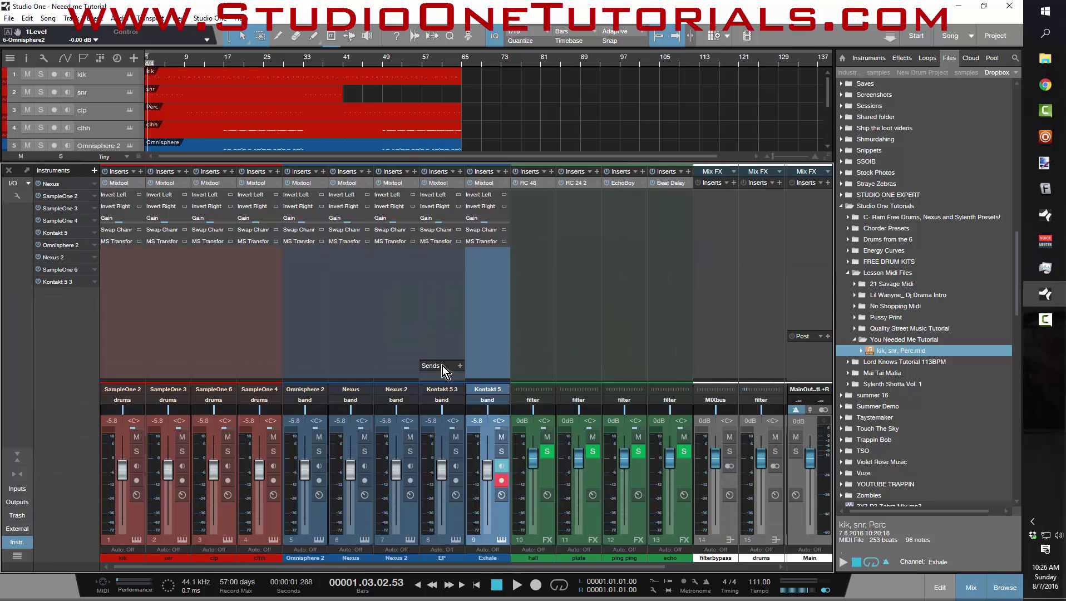
click(317, 172)
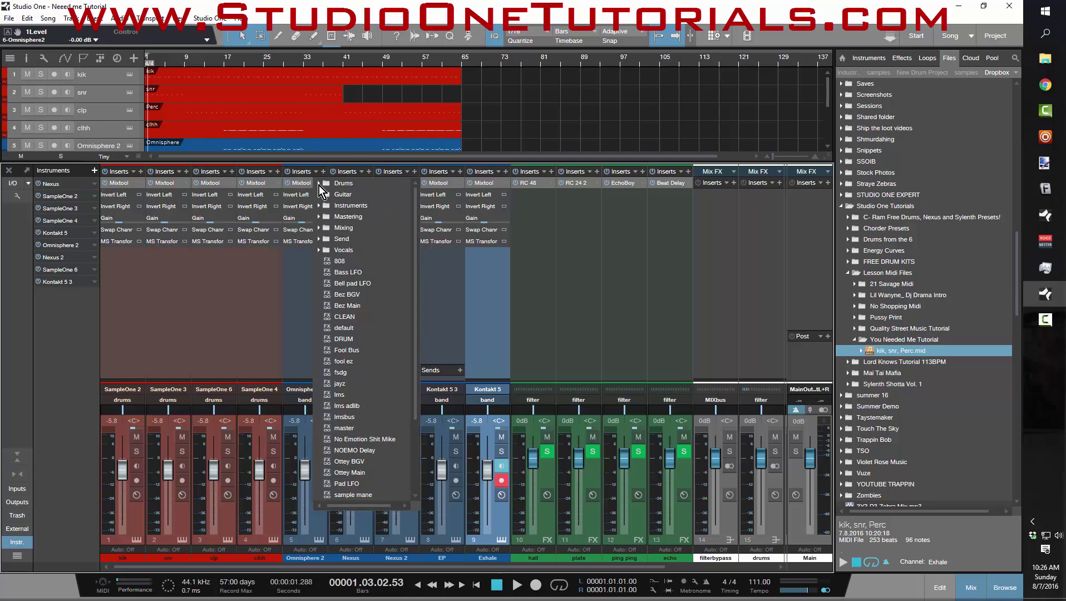
scroll(356, 334, down, 10)
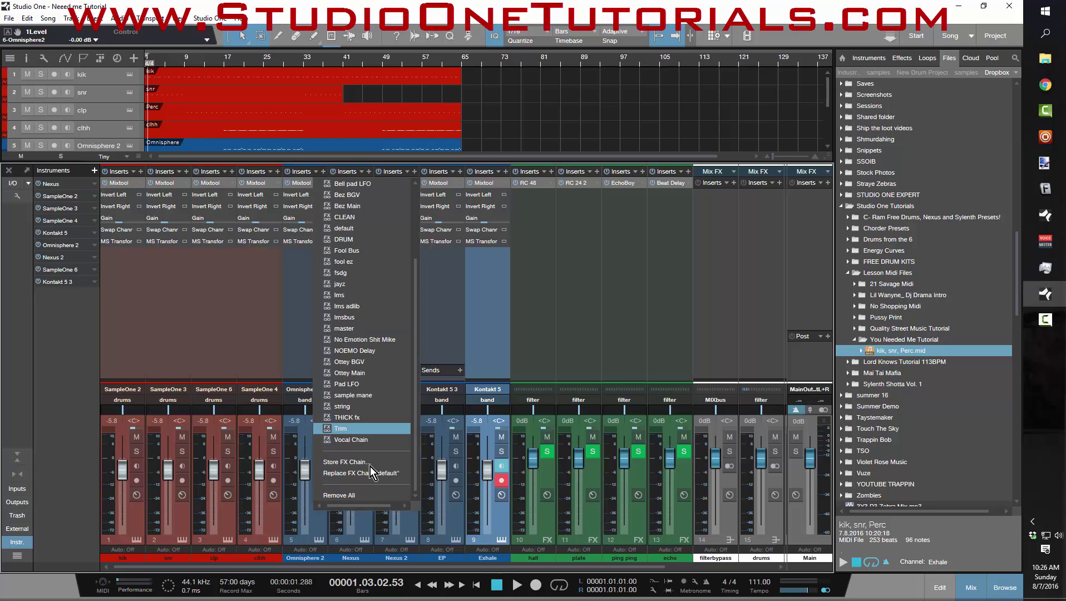
scroll(369, 295, up, 3)
click(375, 281)
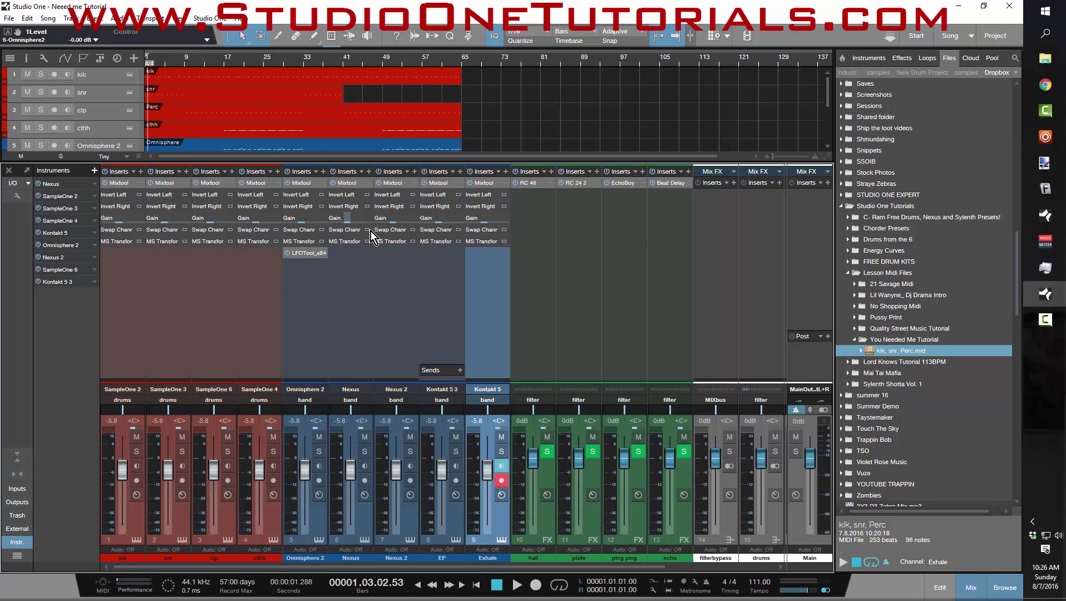
Load a stored LFO Tool FX chain on the Nexus channel
click(369, 171)
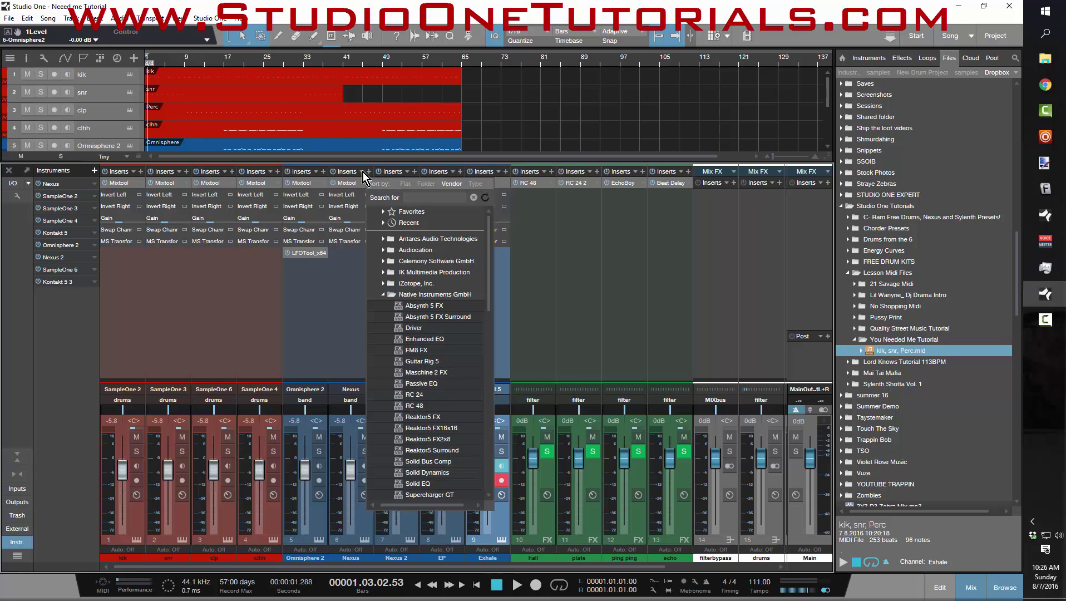
click(364, 171)
click(363, 173)
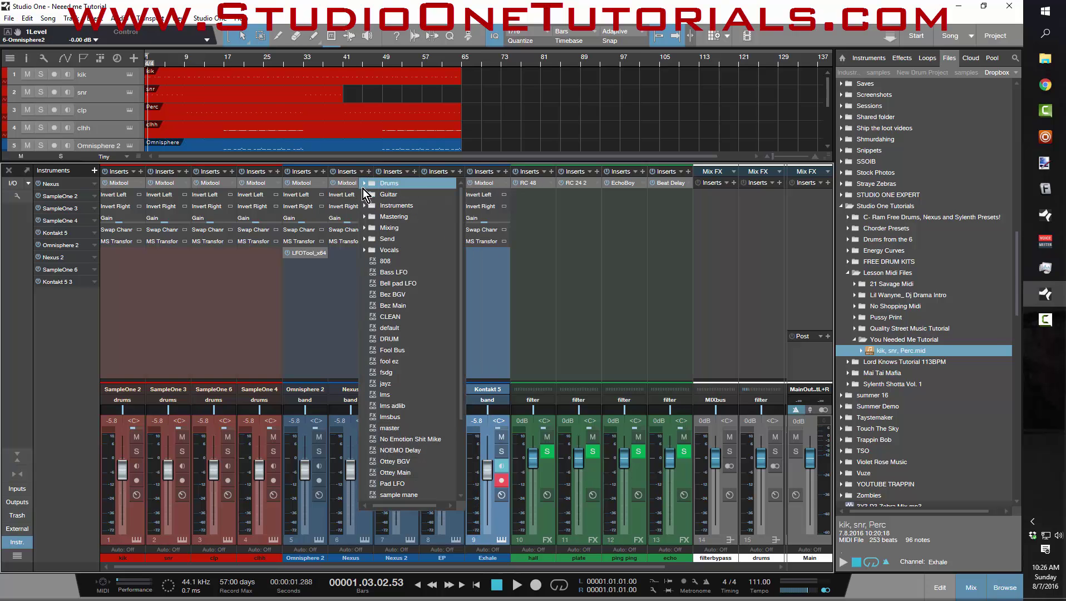
scroll(398, 439, down, 3)
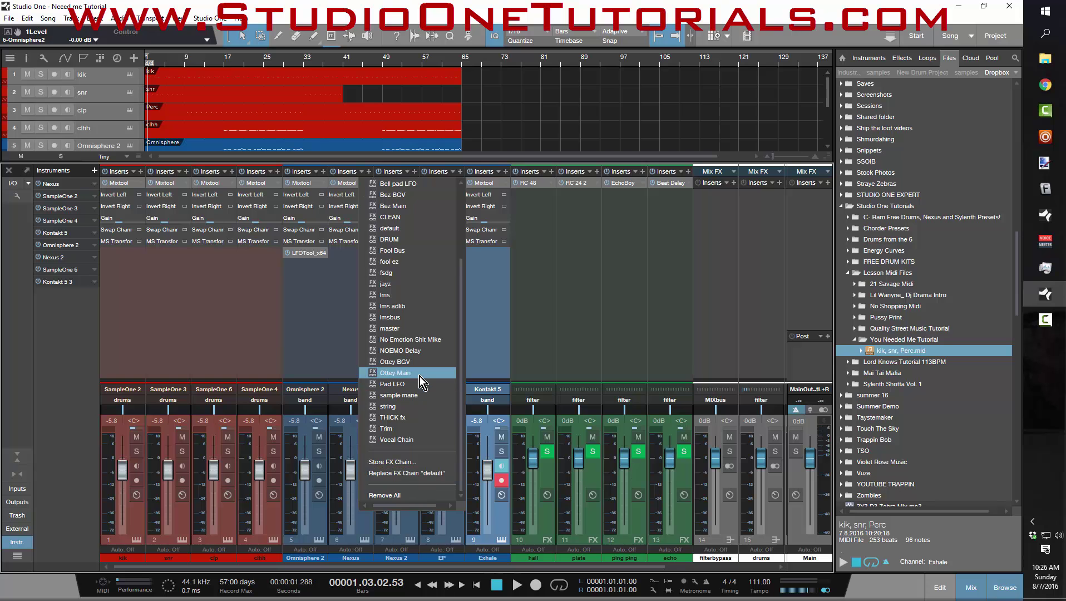
scroll(420, 377, up, 3)
click(425, 260)
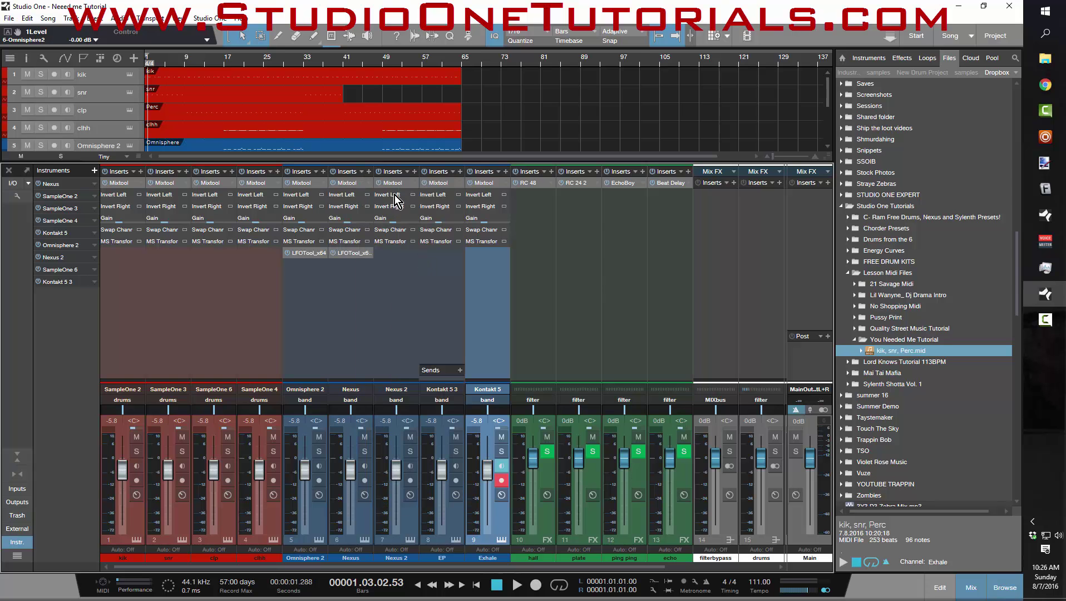
Load the Pad LFO FX chain on Nexus 2 and shrink the console back
click(406, 173)
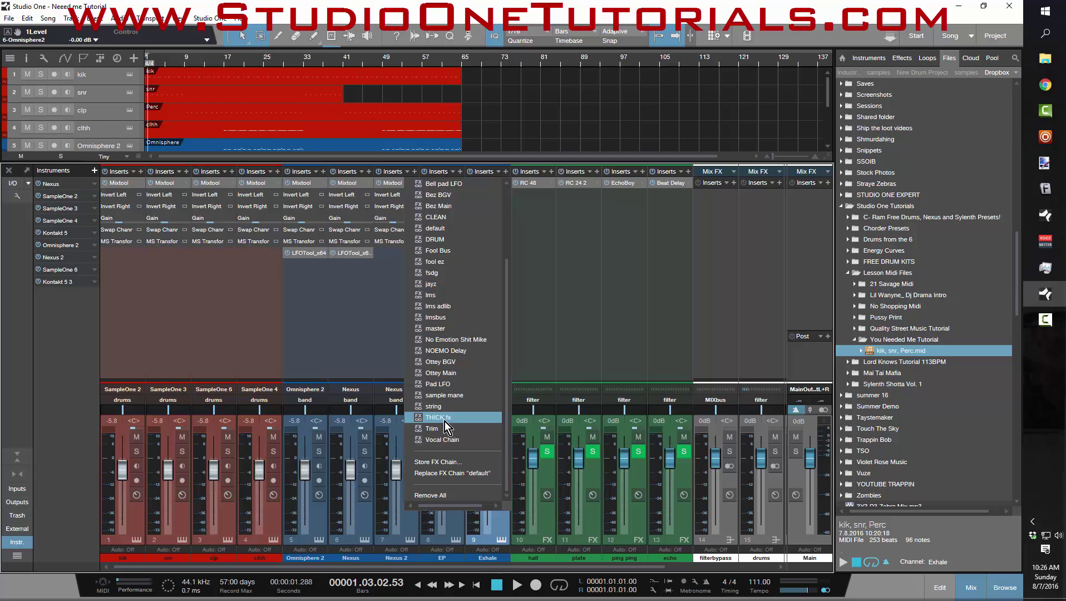
click(453, 384)
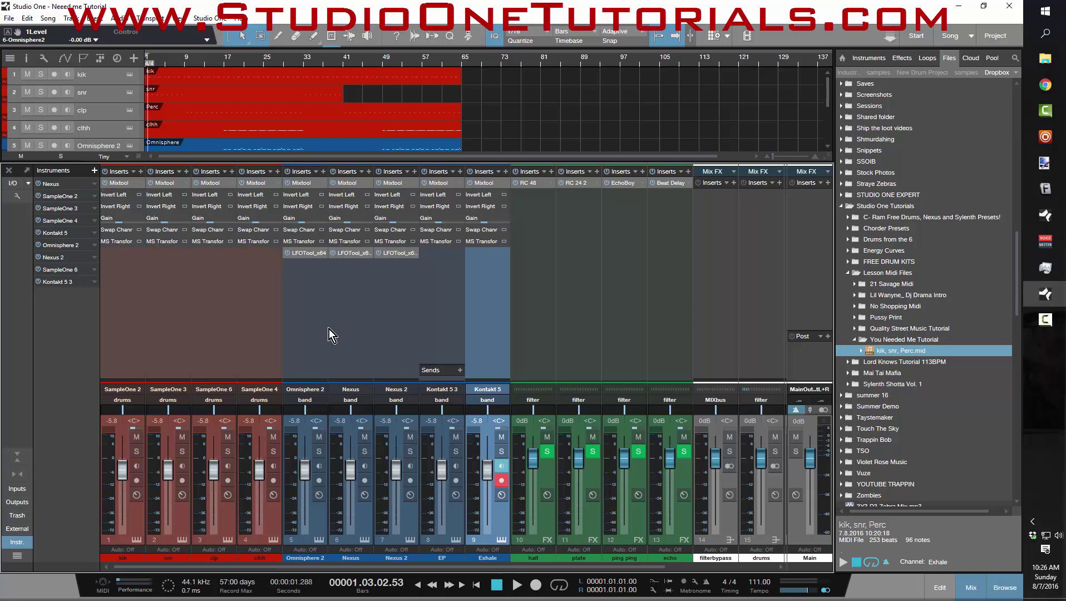
drag(325, 167, 329, 334)
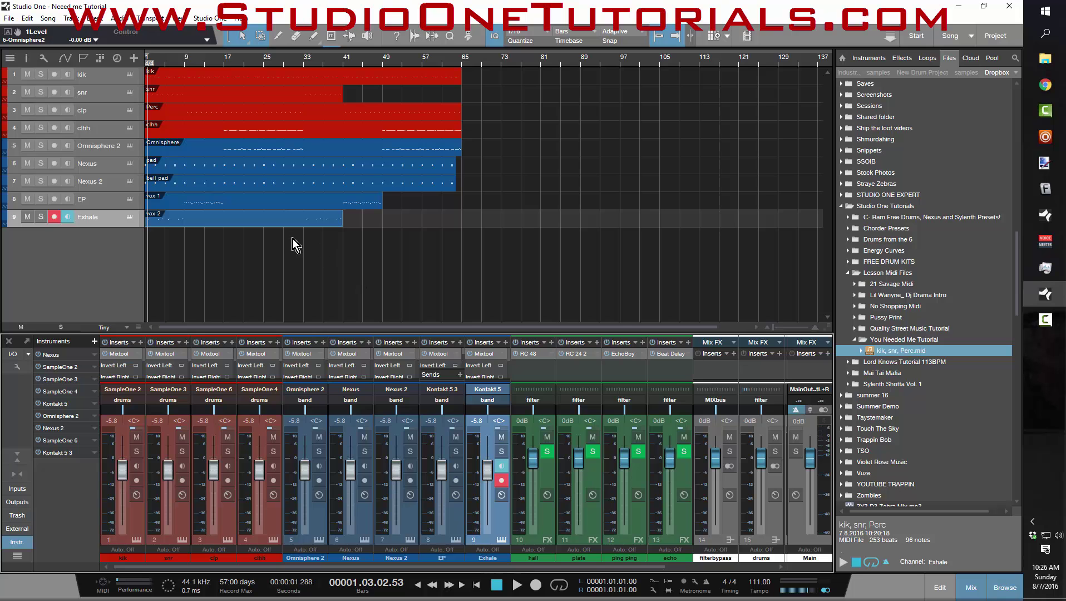
Reduce all track heights so more tracks fit in the arrangement
key(shift+w)
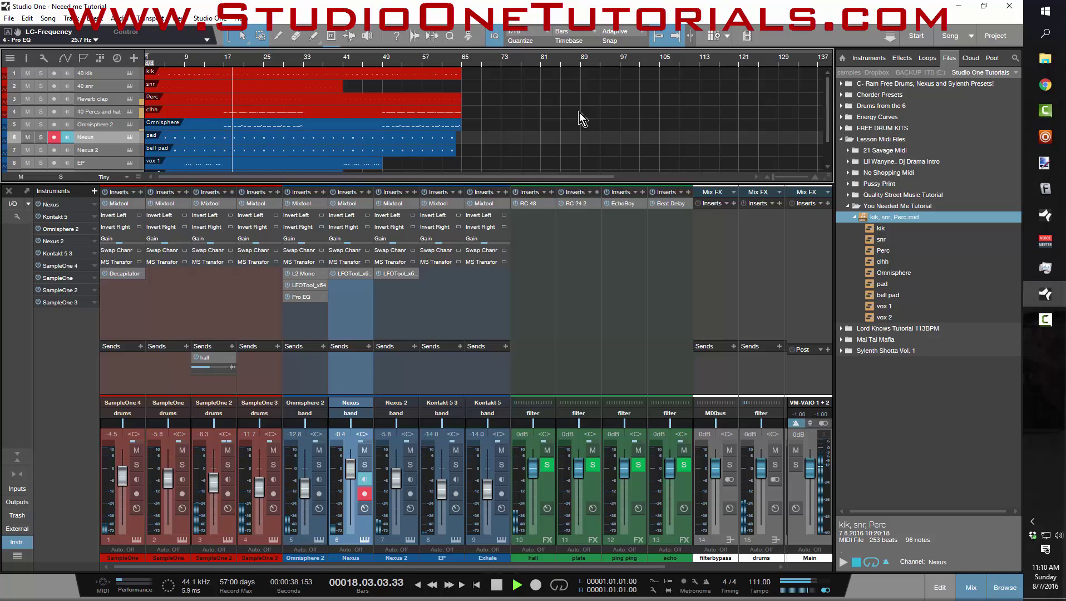
Stop playback at bar 18 and shrink the console so all nine tracks show
key(space)
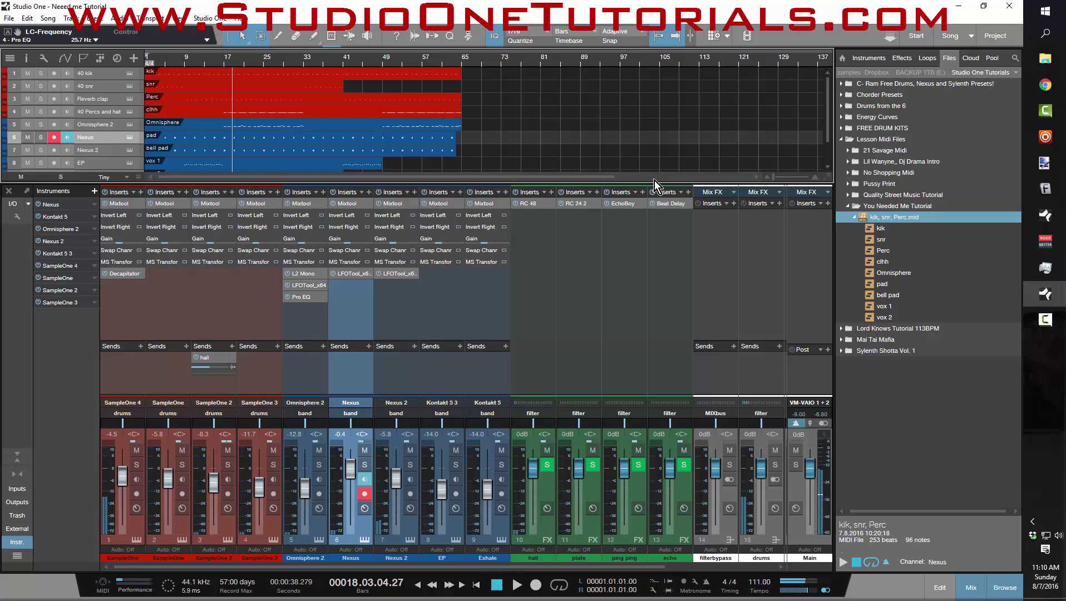
drag(651, 185, 617, 334)
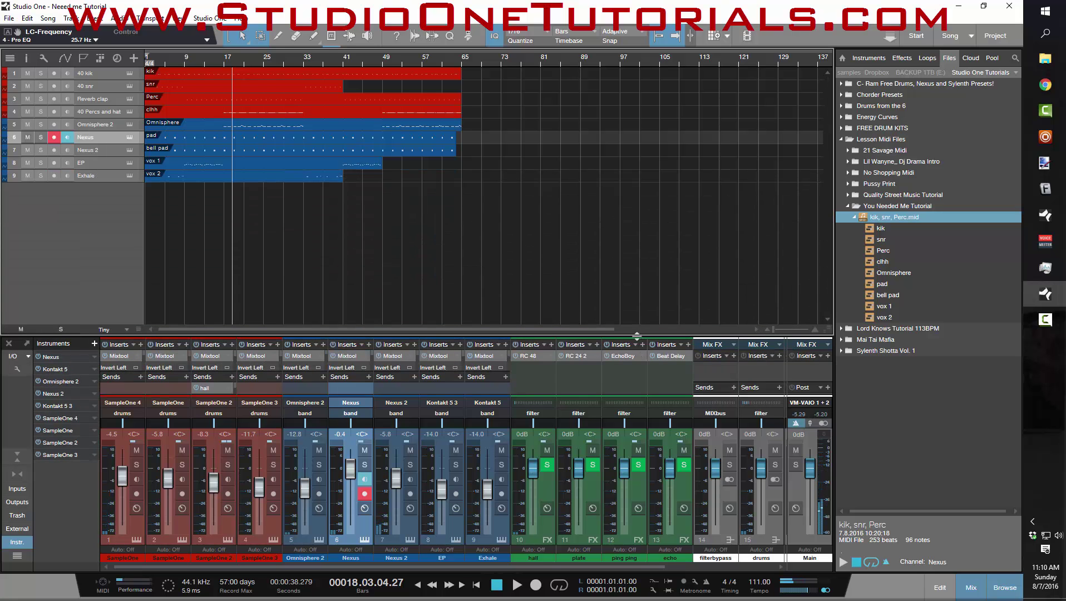